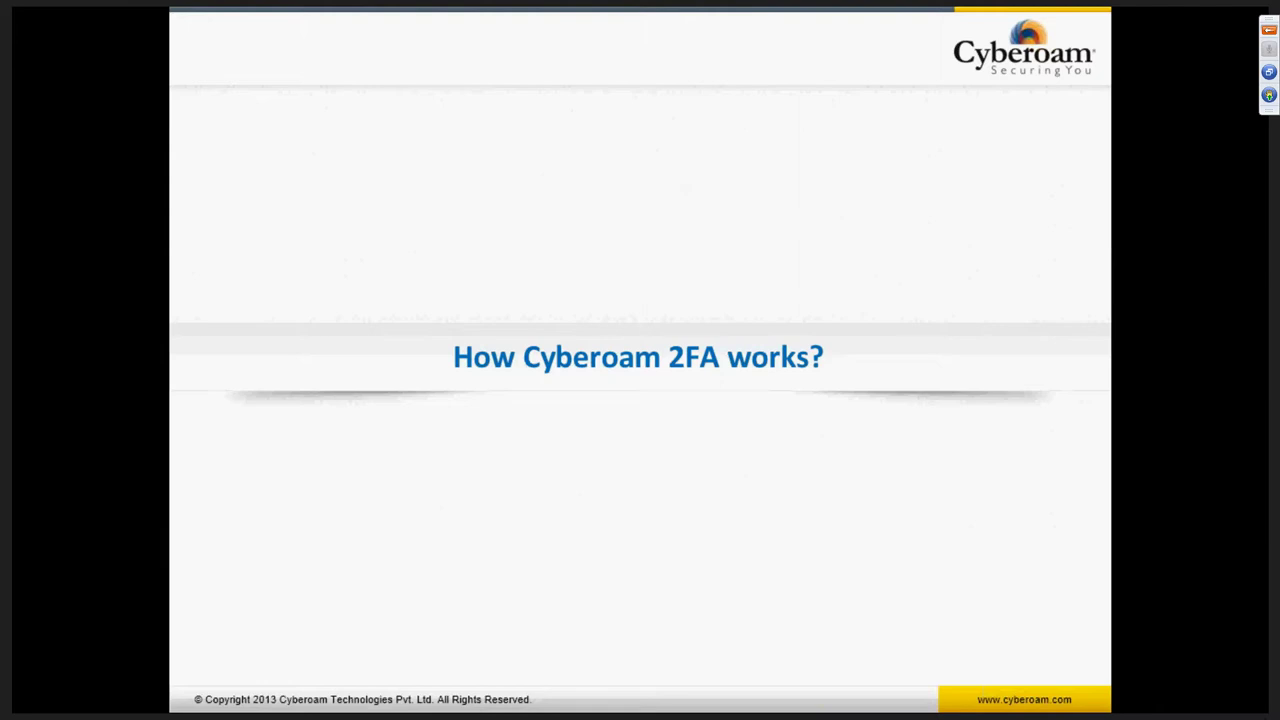
- Exit the slideshow and return to PowerPoint's Normal view
key("Escape")
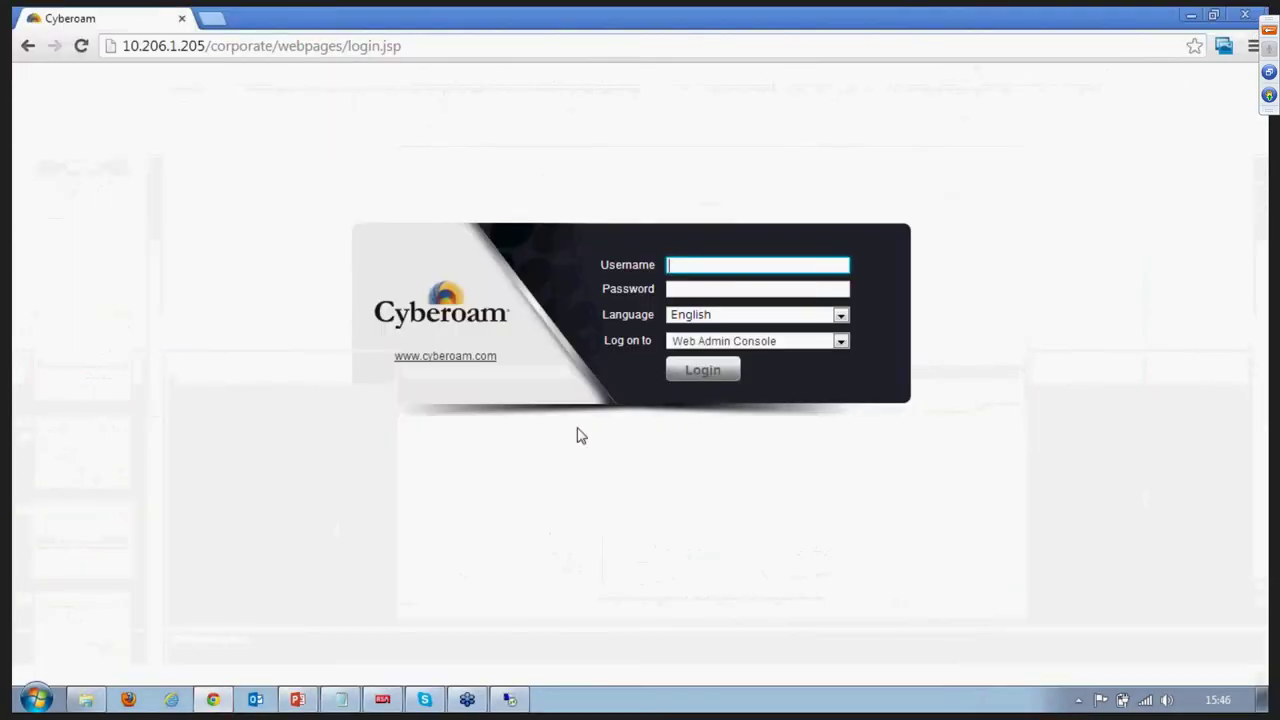
- Log in to the Cyberoam console as admin with the account password
type("admin")
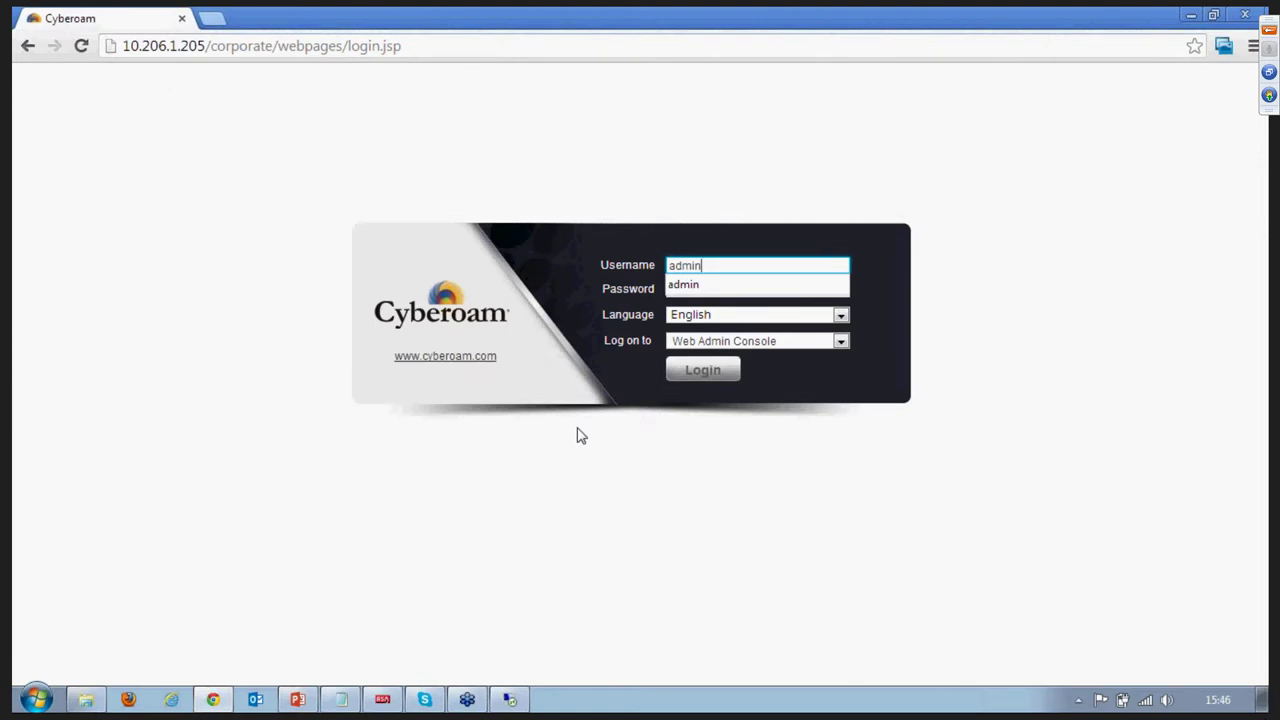
key("Tab")
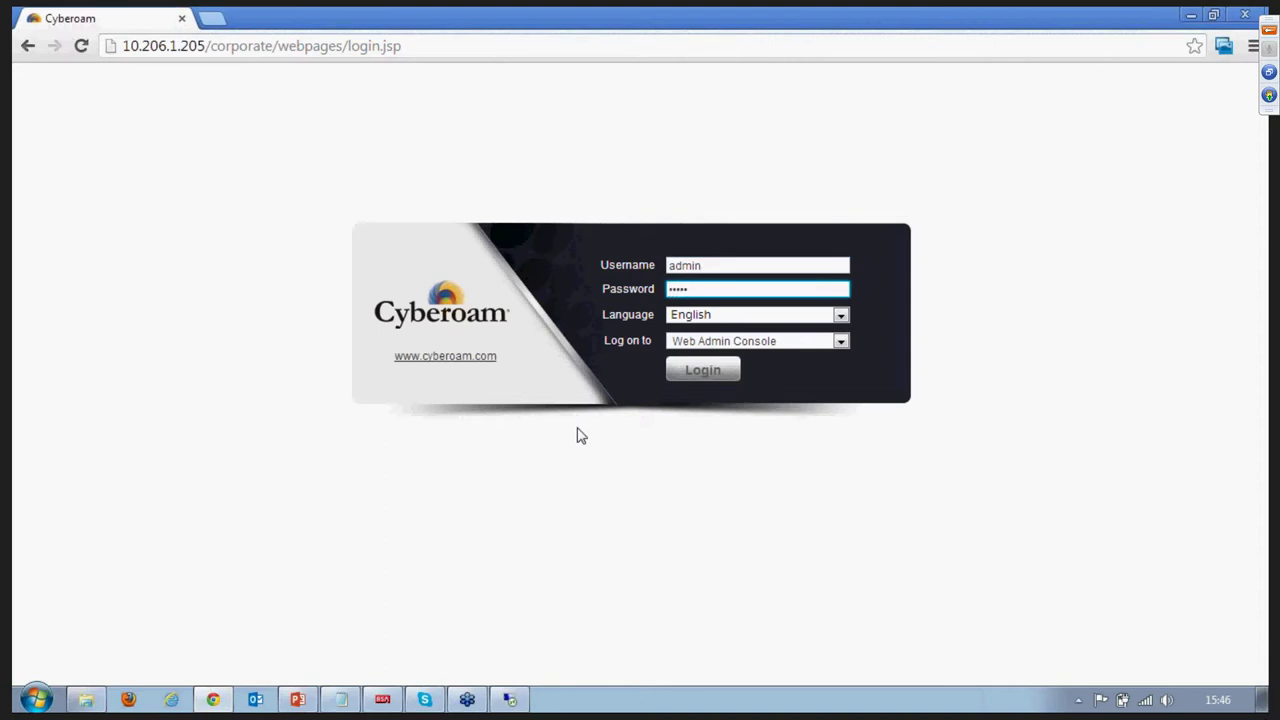
key("Return")
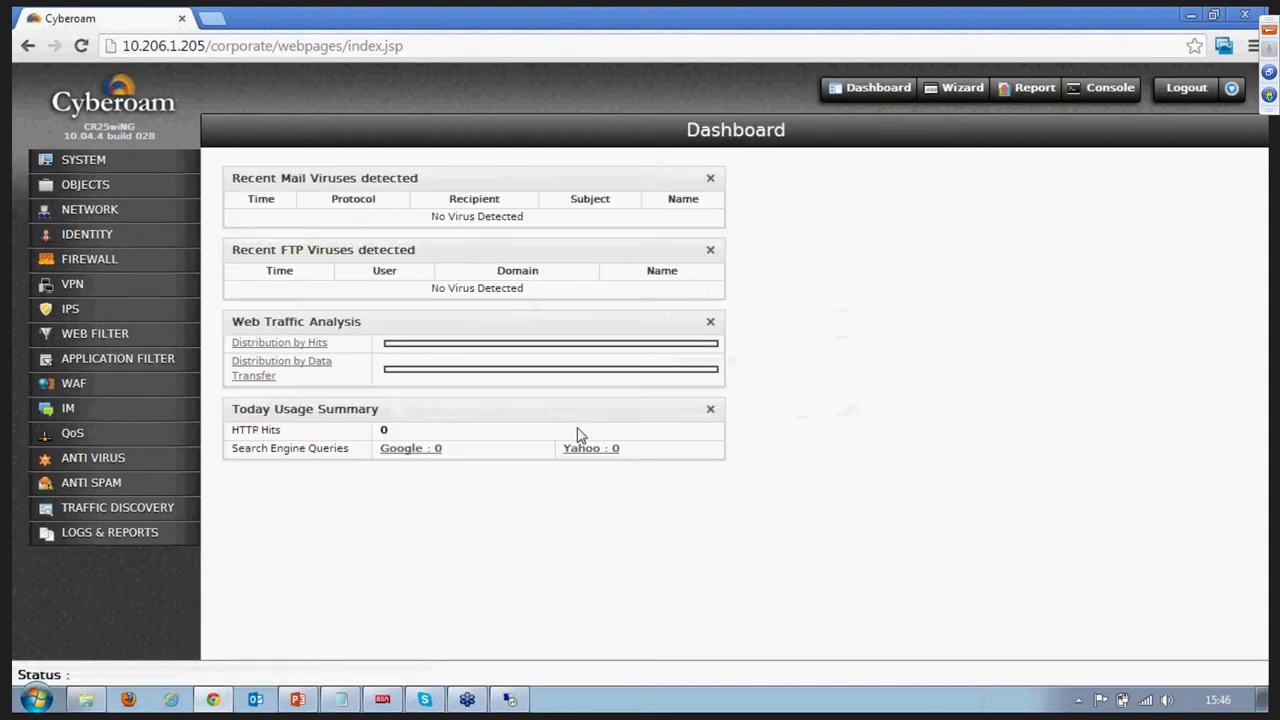
- Open the Radius authentication server entry (10.20.21.253, port 1812) for editing
left_click(98, 238)
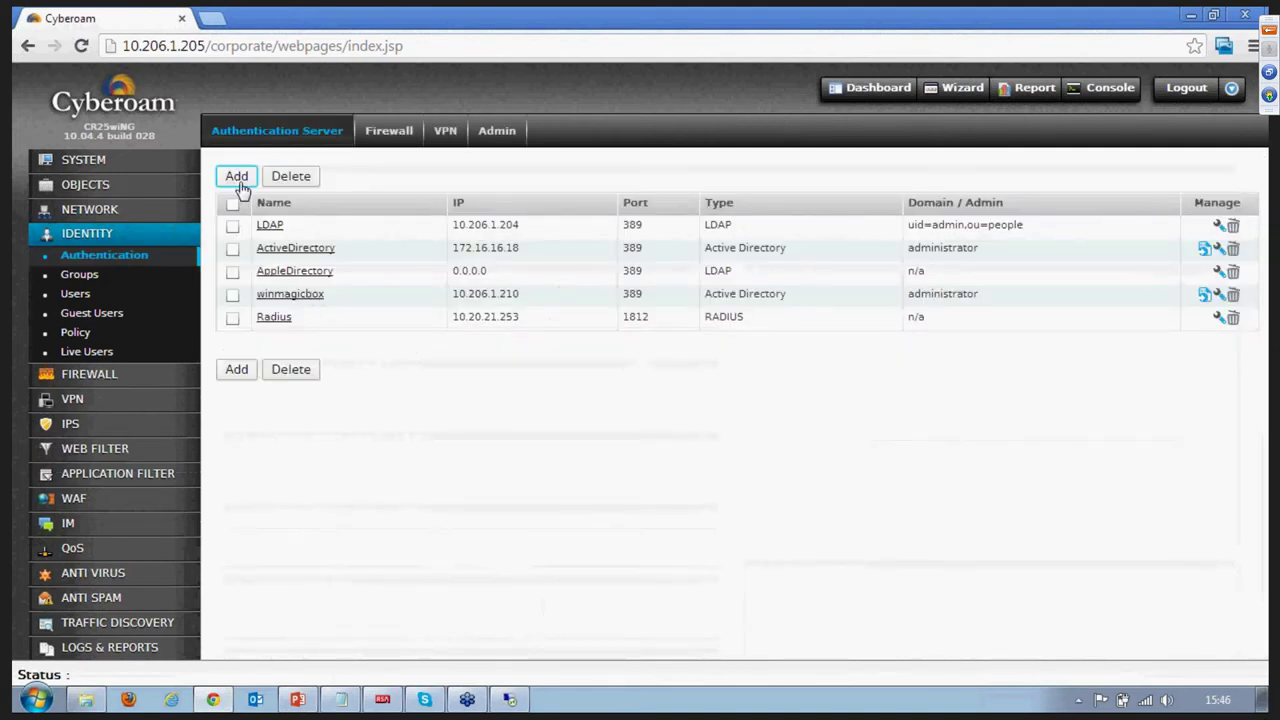
left_click(272, 318)
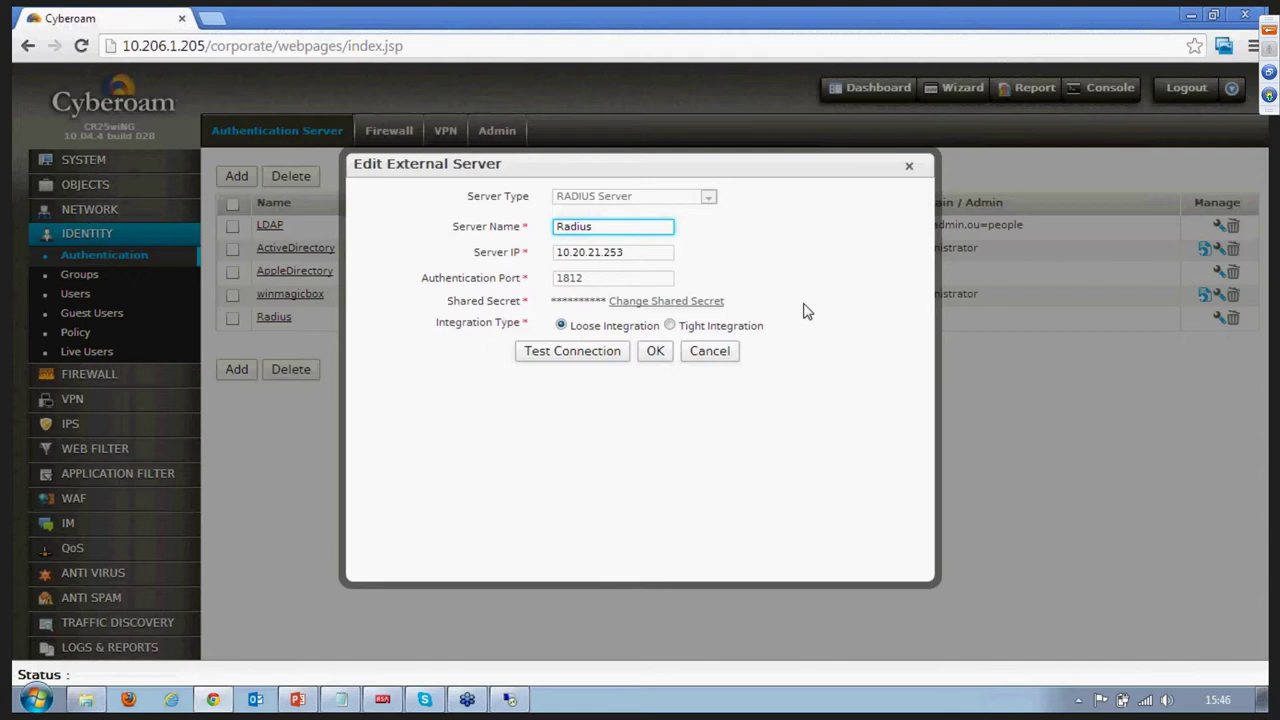
- Test Radius connectivity with test user 'test' and its password, then save the server
left_click(565, 356)
left_click(550, 358)
type("test")
key("Tab")
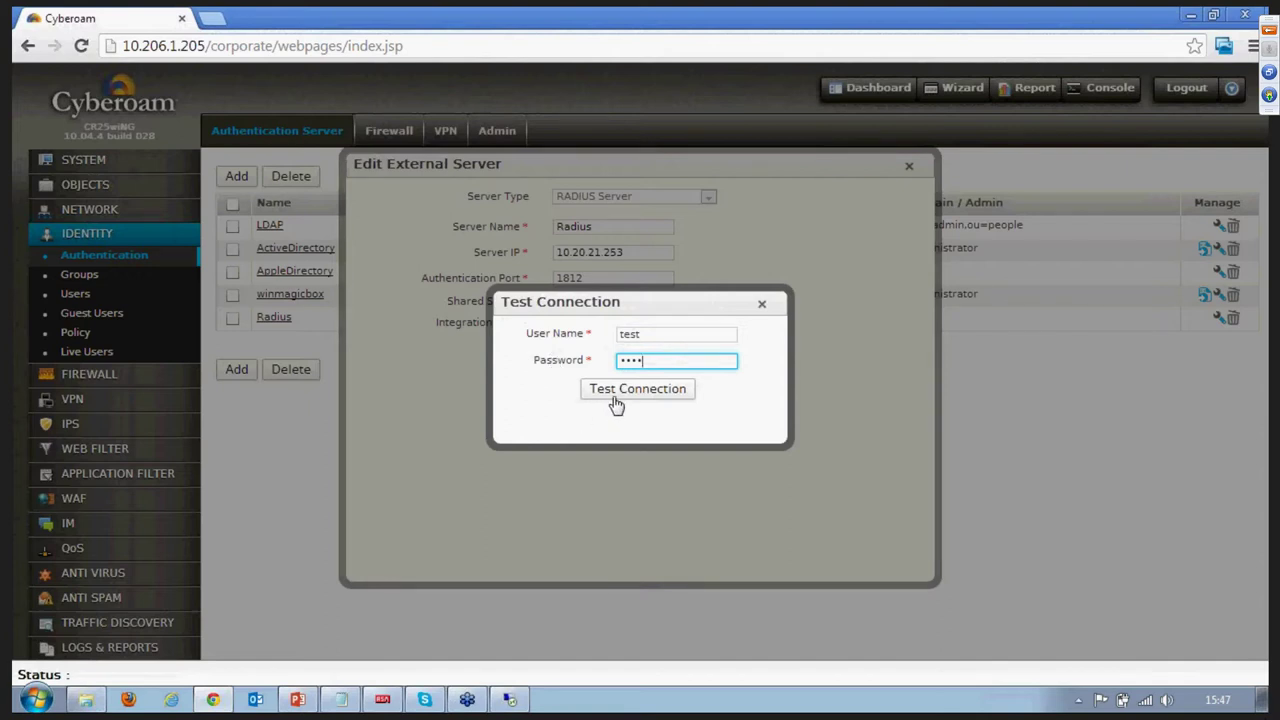
left_click(616, 398)
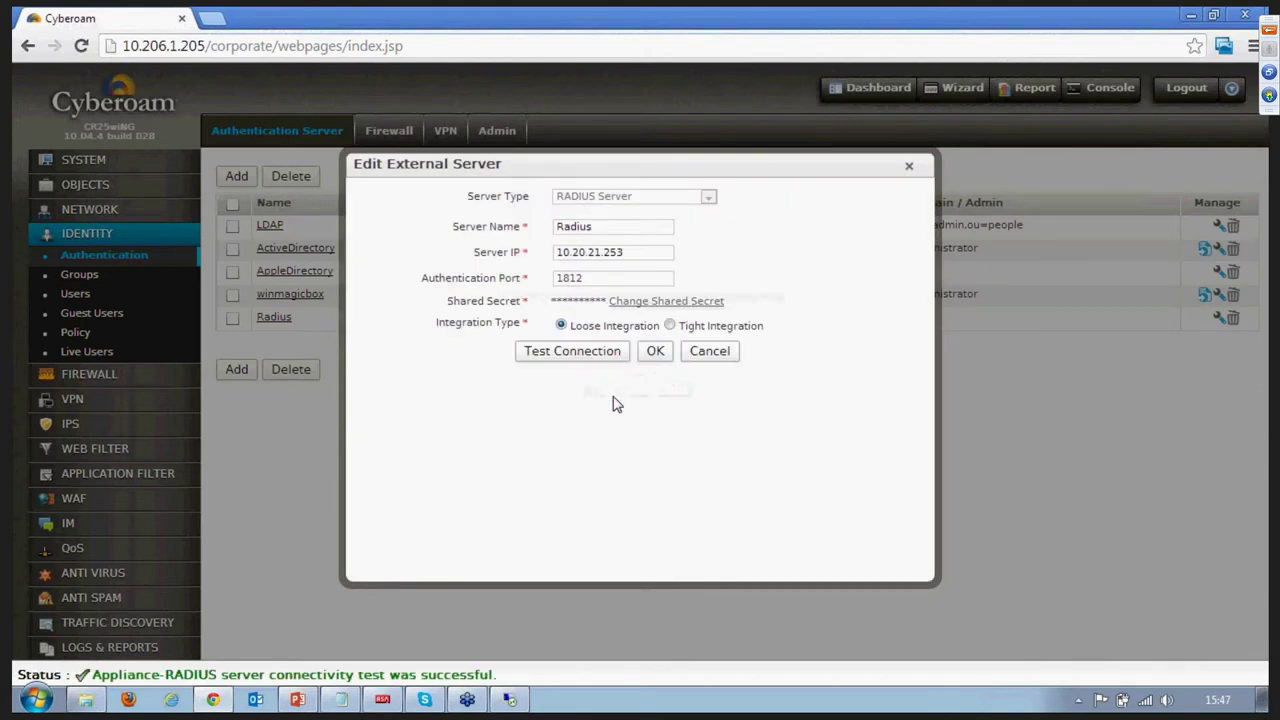
left_click(655, 351)
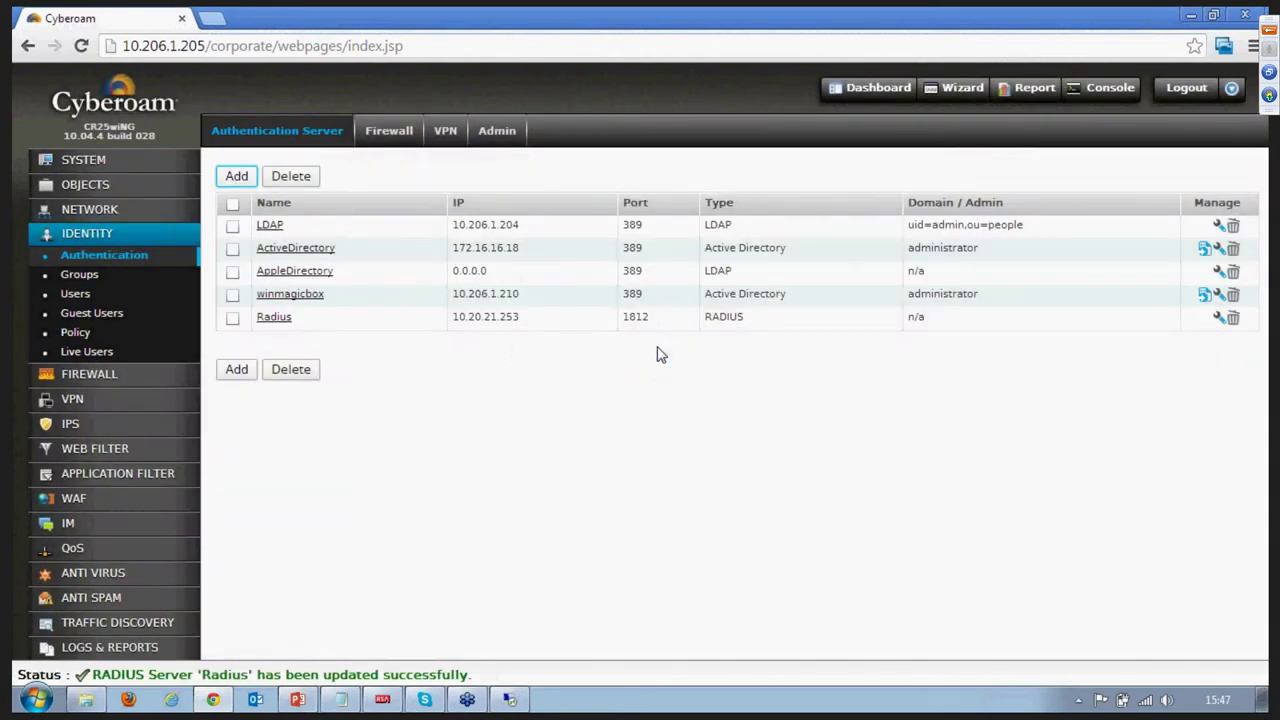
- Check the Firewall and VPN authentication methods, then switch to the RSA Security Console
left_click(382, 140)
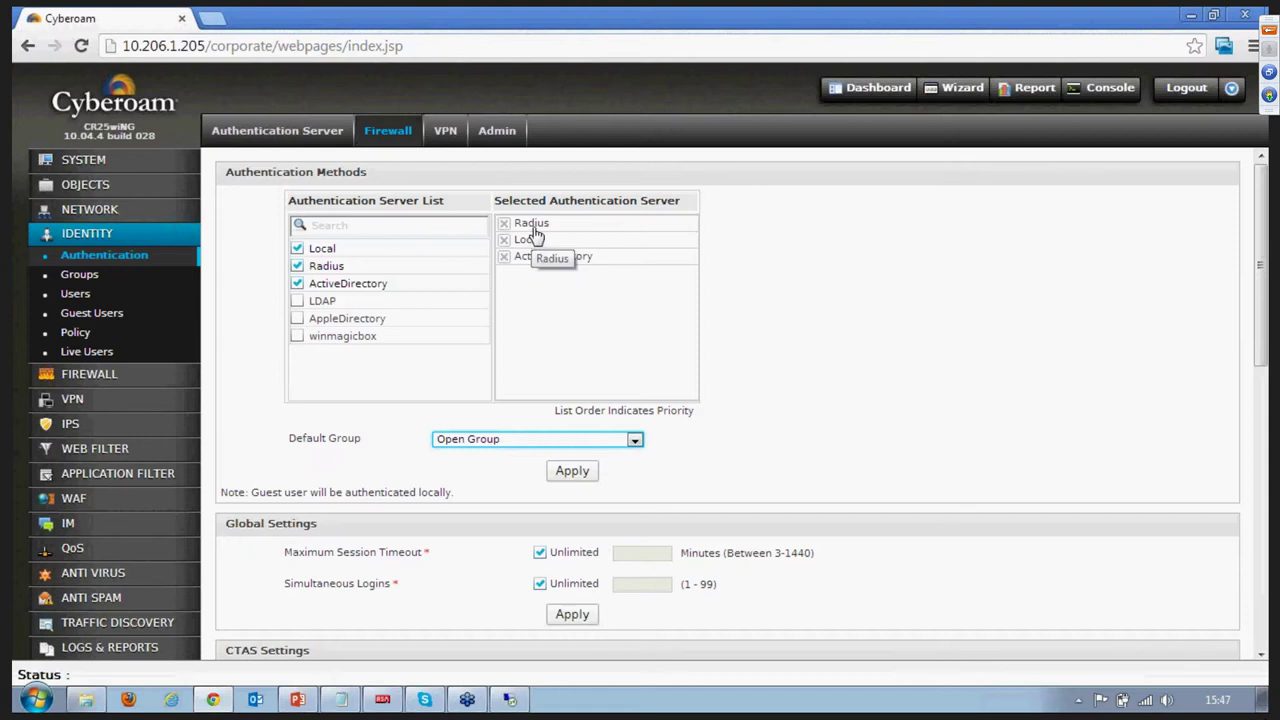
left_click(447, 138)
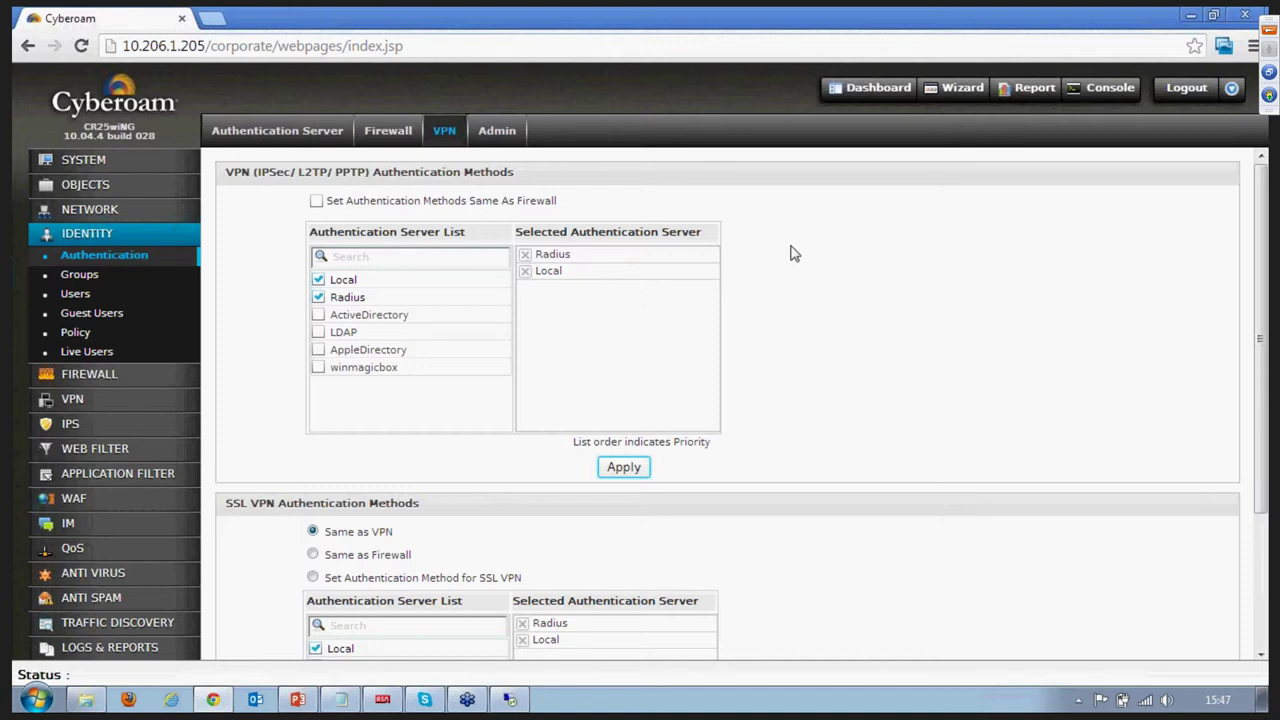
left_click(512, 703)
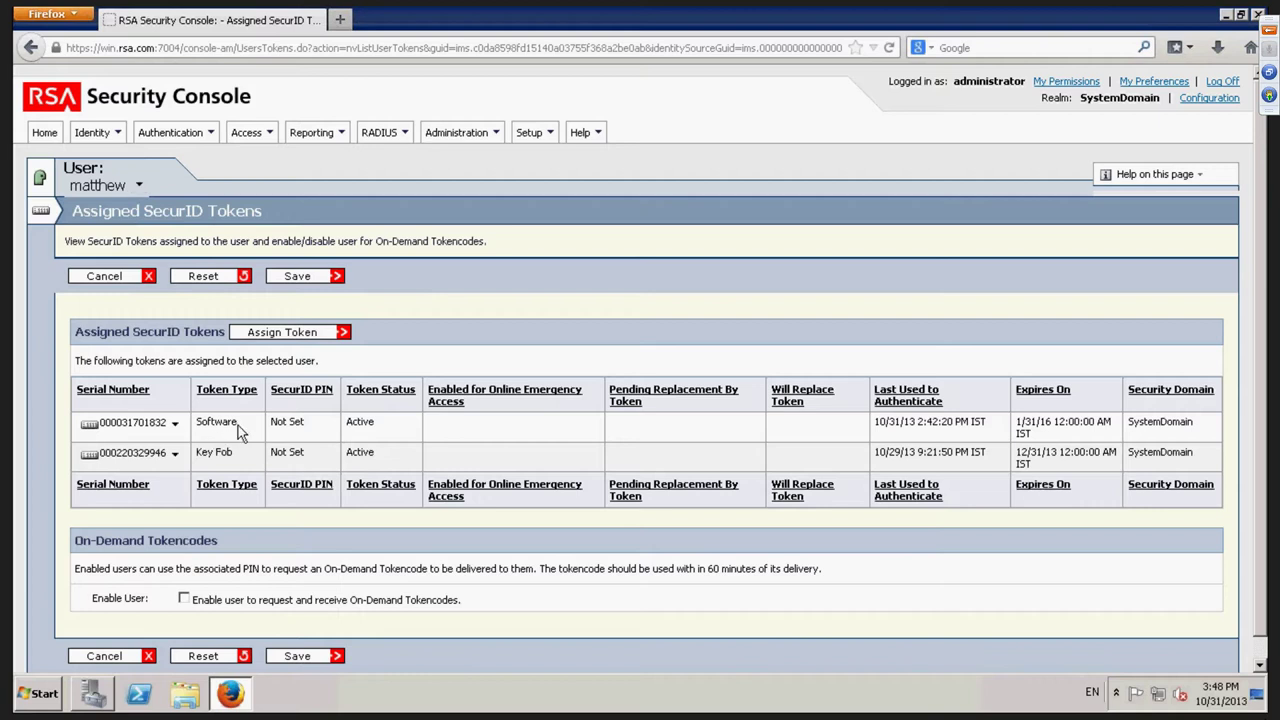
- Highlight 'Software' as the first assigned token's type
left_click_drag(238, 425, 196, 438)
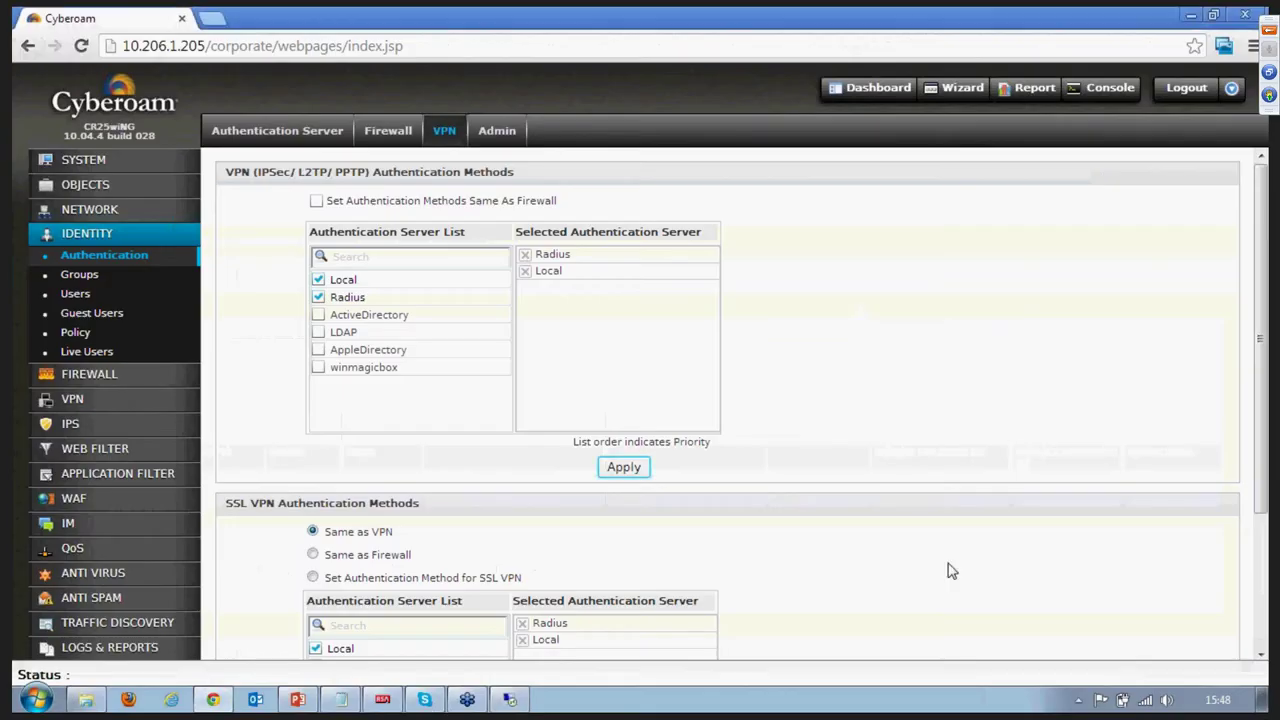
- Show the RSA SecurID software token beside the page, then return to RSA Security Console
left_click(382, 699)
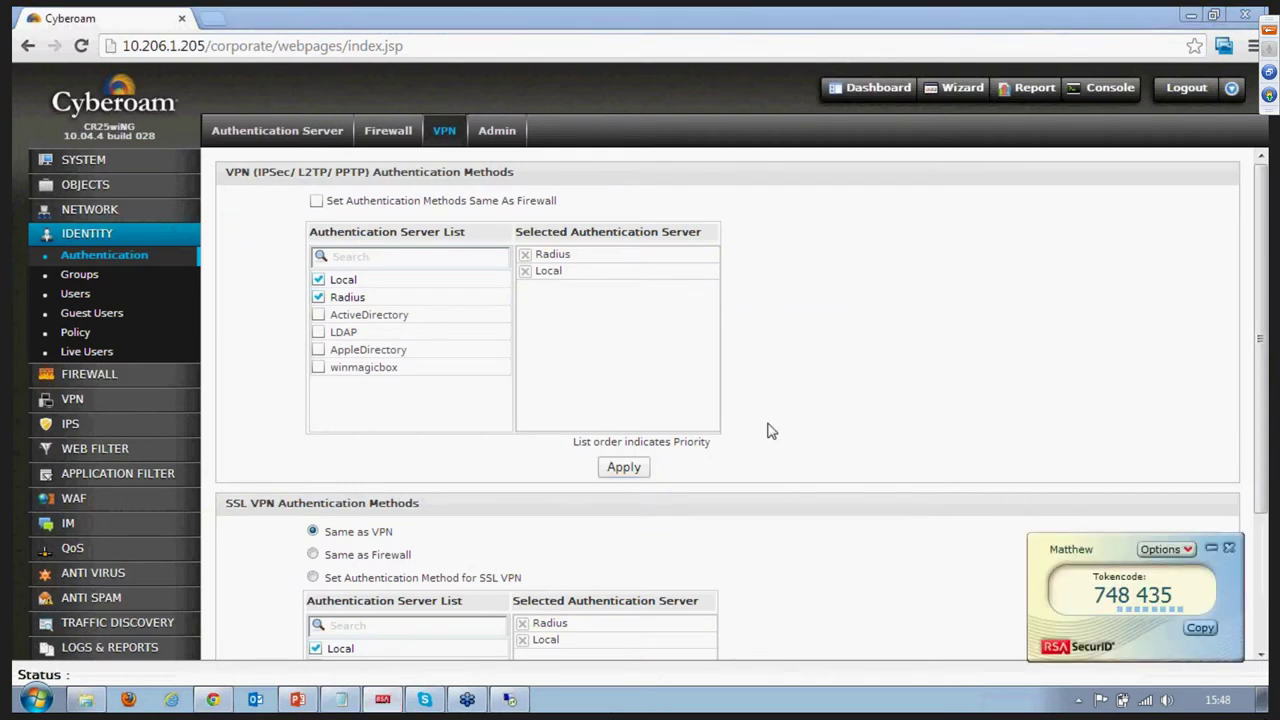
left_click_drag(1216, 557, 1016, 213)
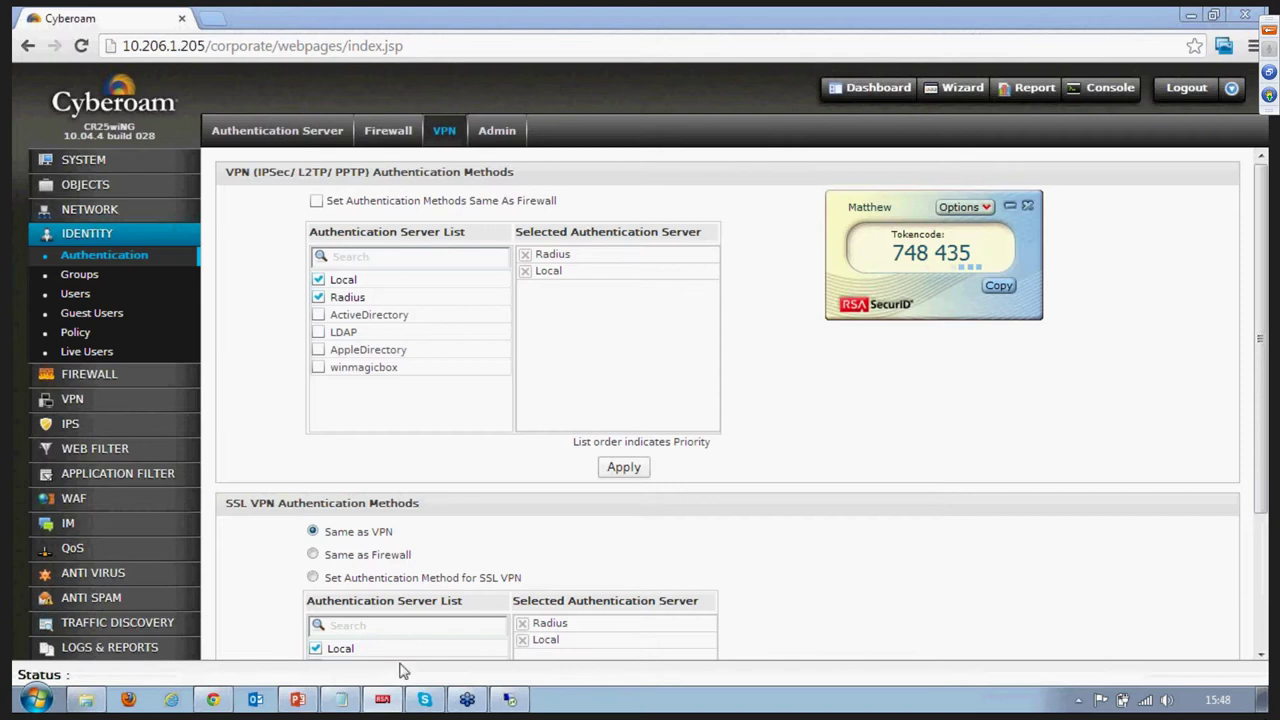
left_click(505, 700)
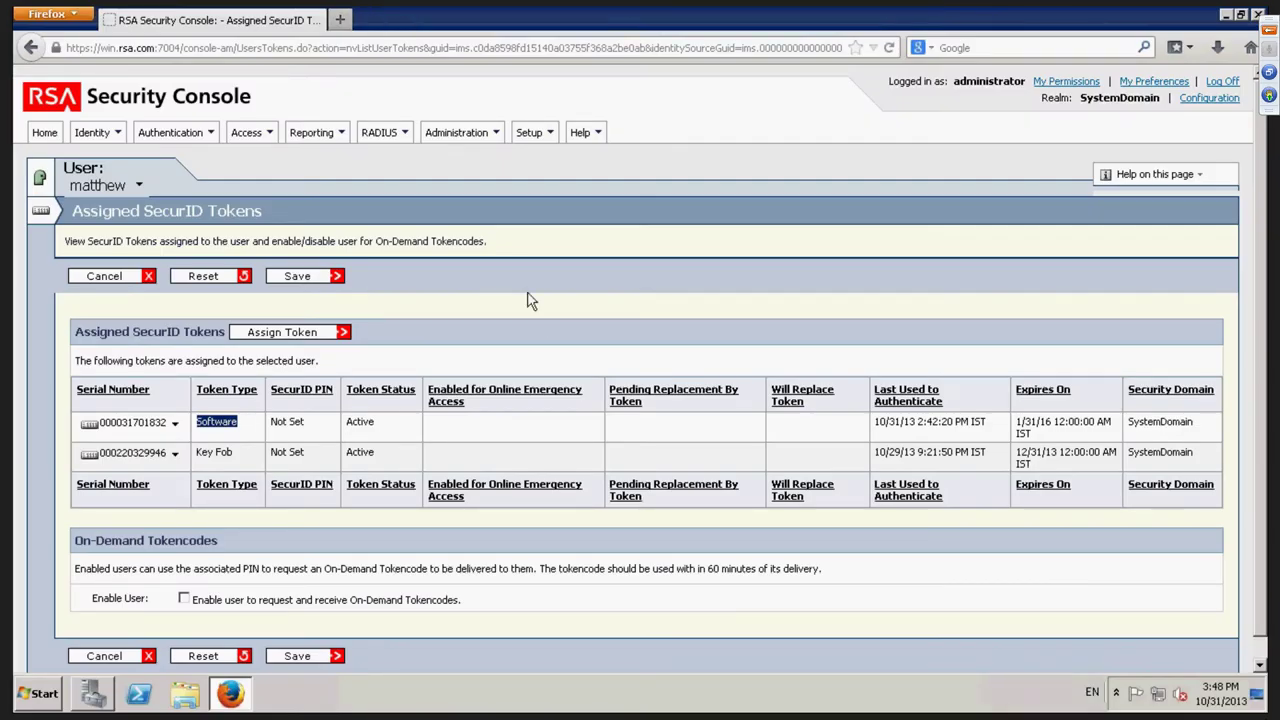
- Request the existing RADIUS clients list from the RADIUS menu
left_click(243, 430)
left_click(380, 140)
mouse_move(450, 182)
left_click(576, 182)
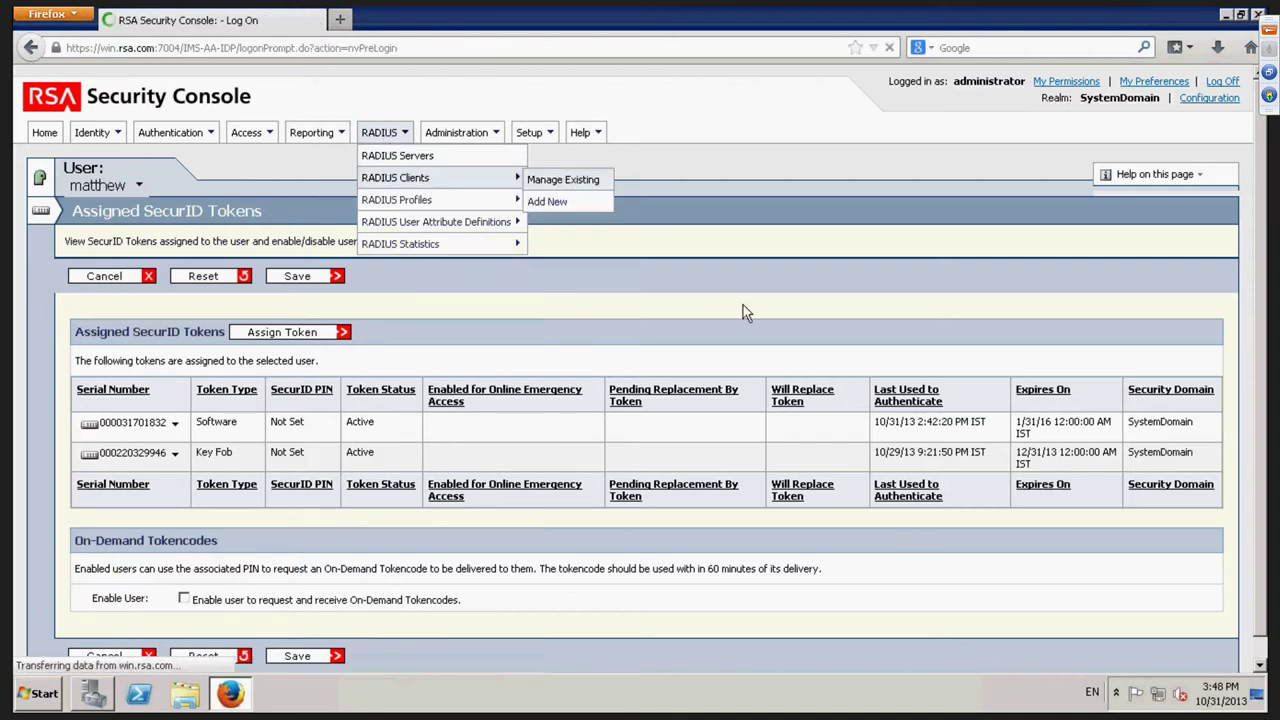
- Log on to RSA Security Console as administrator with the administrator password
type("admini")
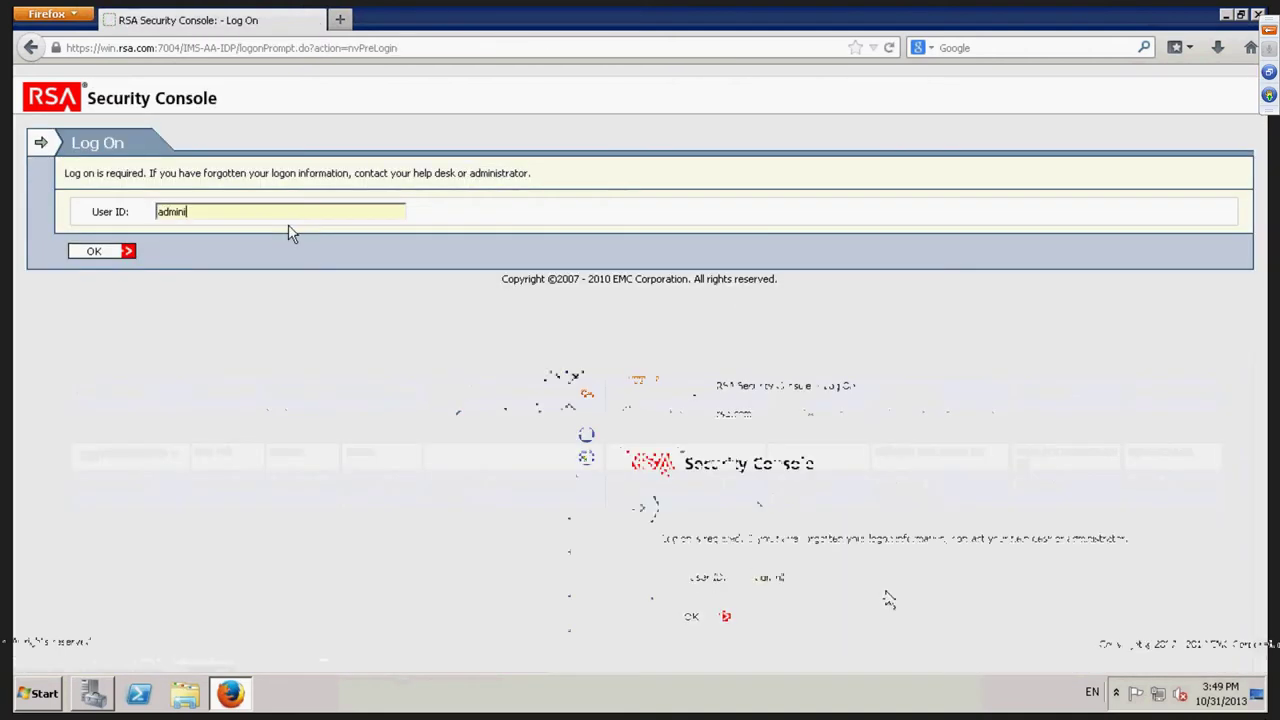
type("strator")
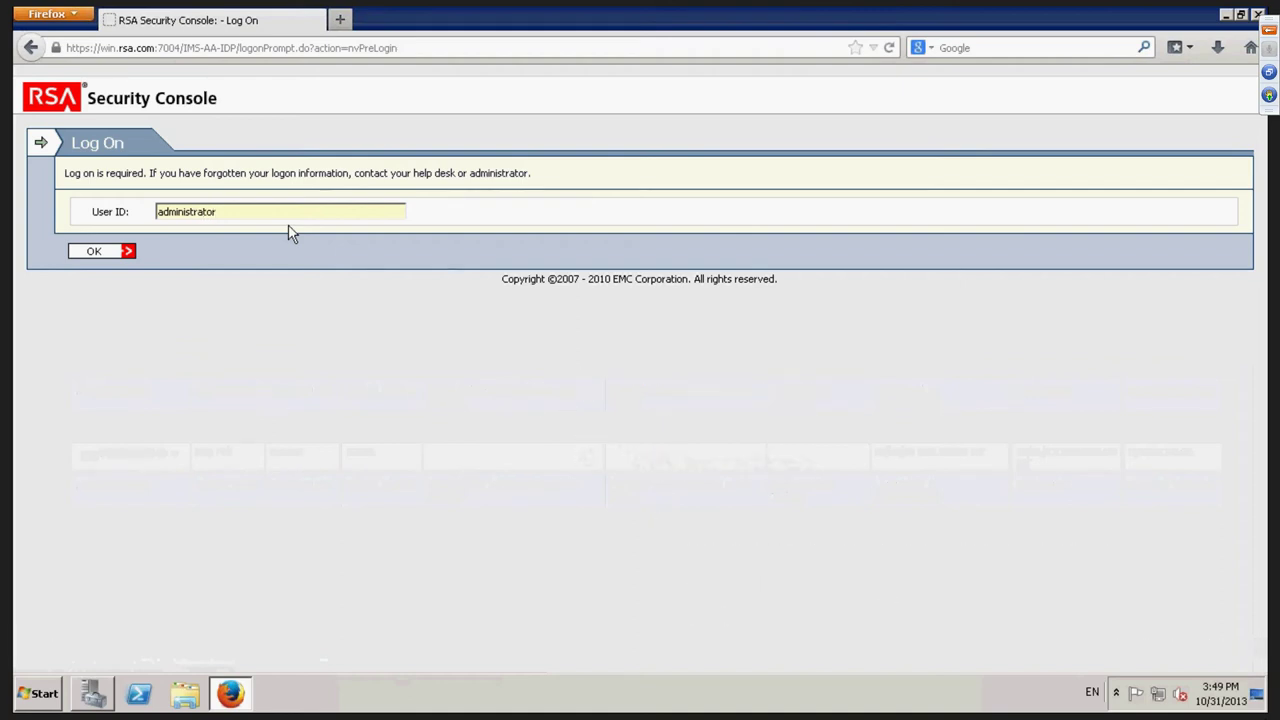
key("Return")
type("****")
type("***")
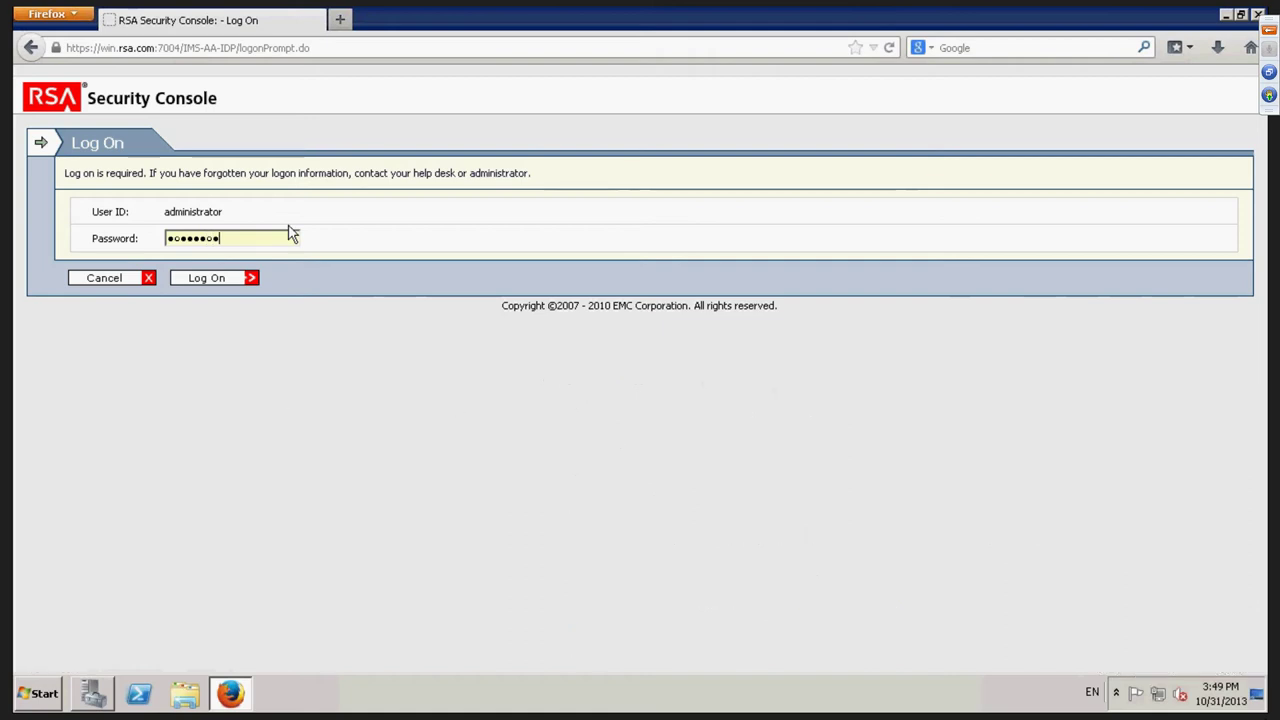
key("Return")
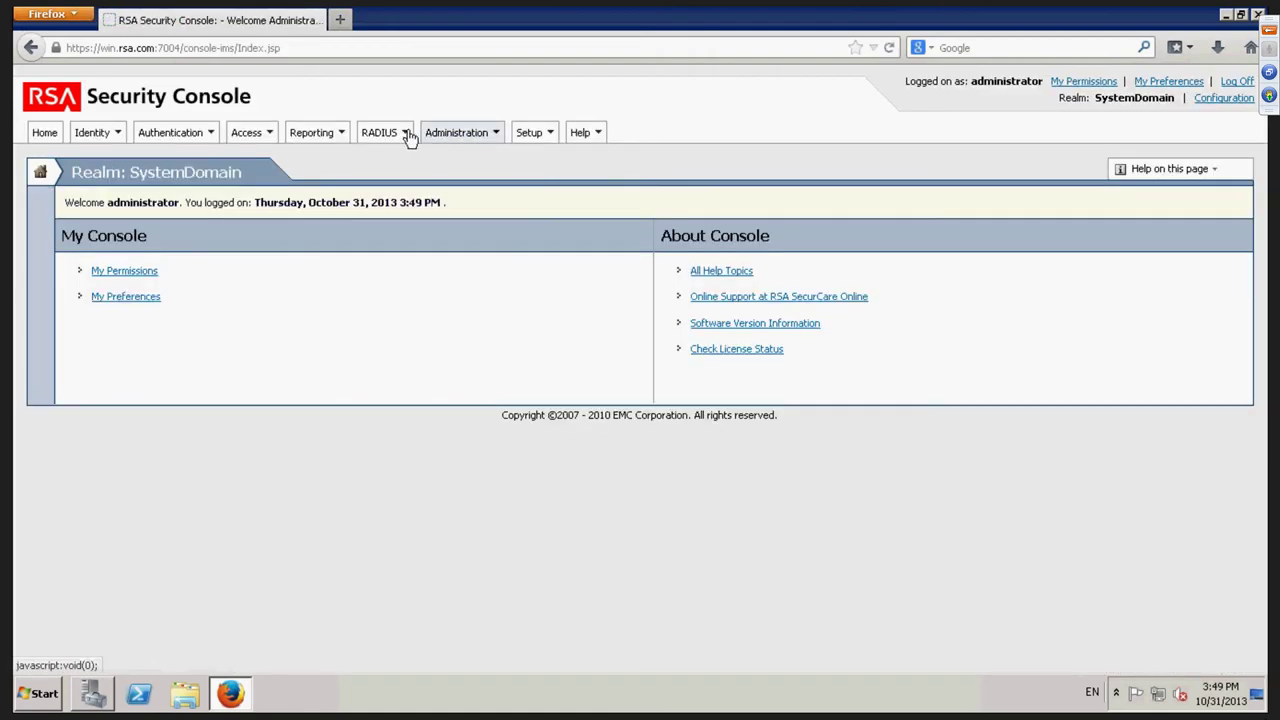
left_click(409, 137)
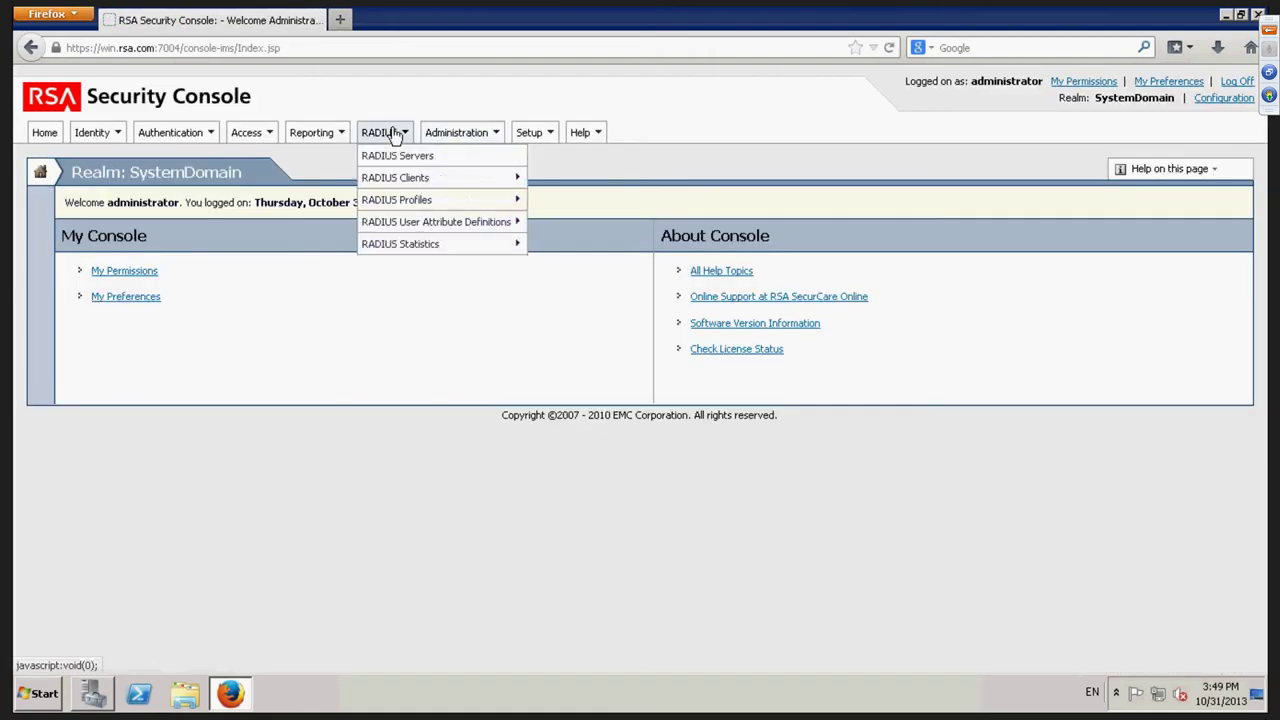
- Review the TESTCR client's settings (IP 10.20.20.15), then list the RADIUS servers
mouse_move(410, 178)
left_click(587, 185)
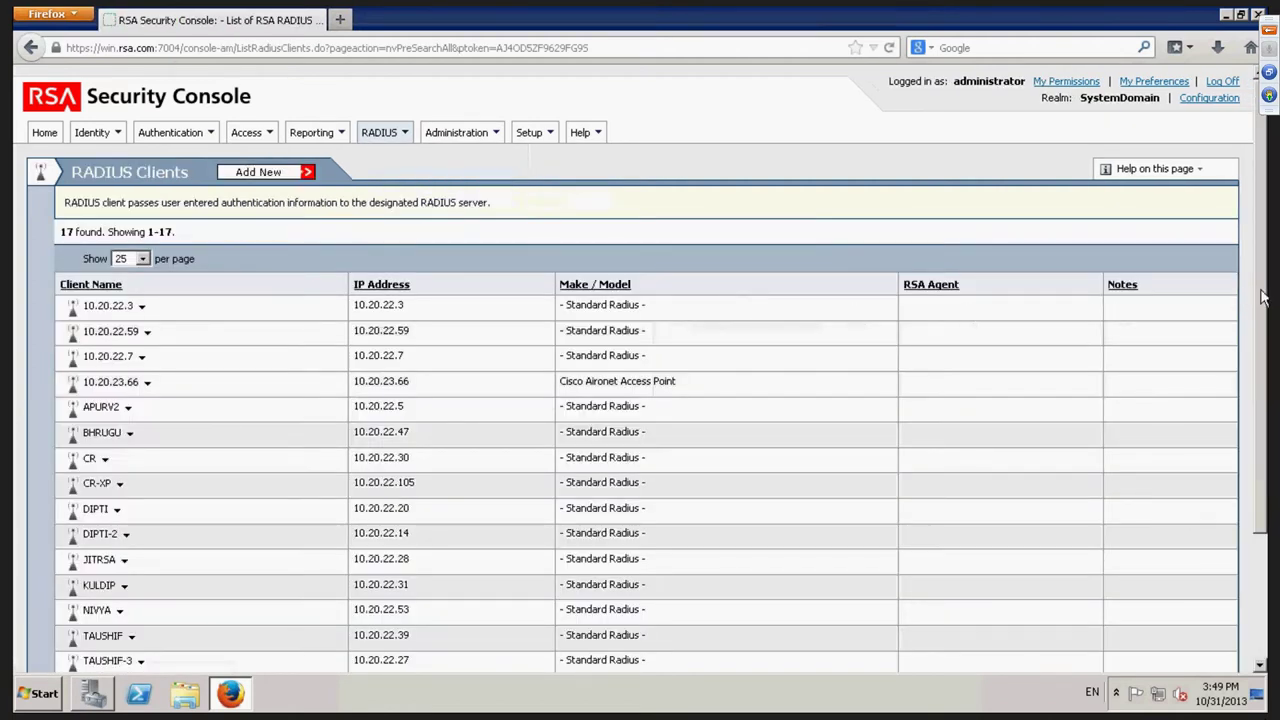
scroll(1250, 477, "down", 3)
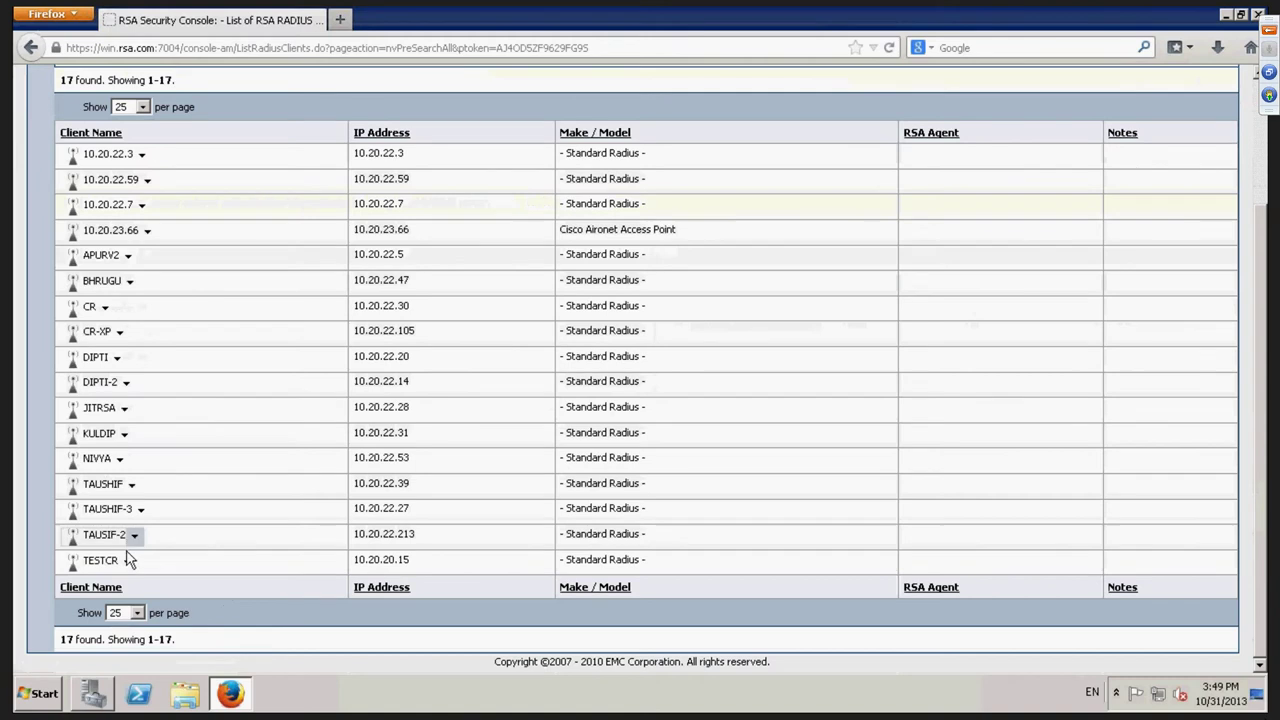
left_click(126, 561)
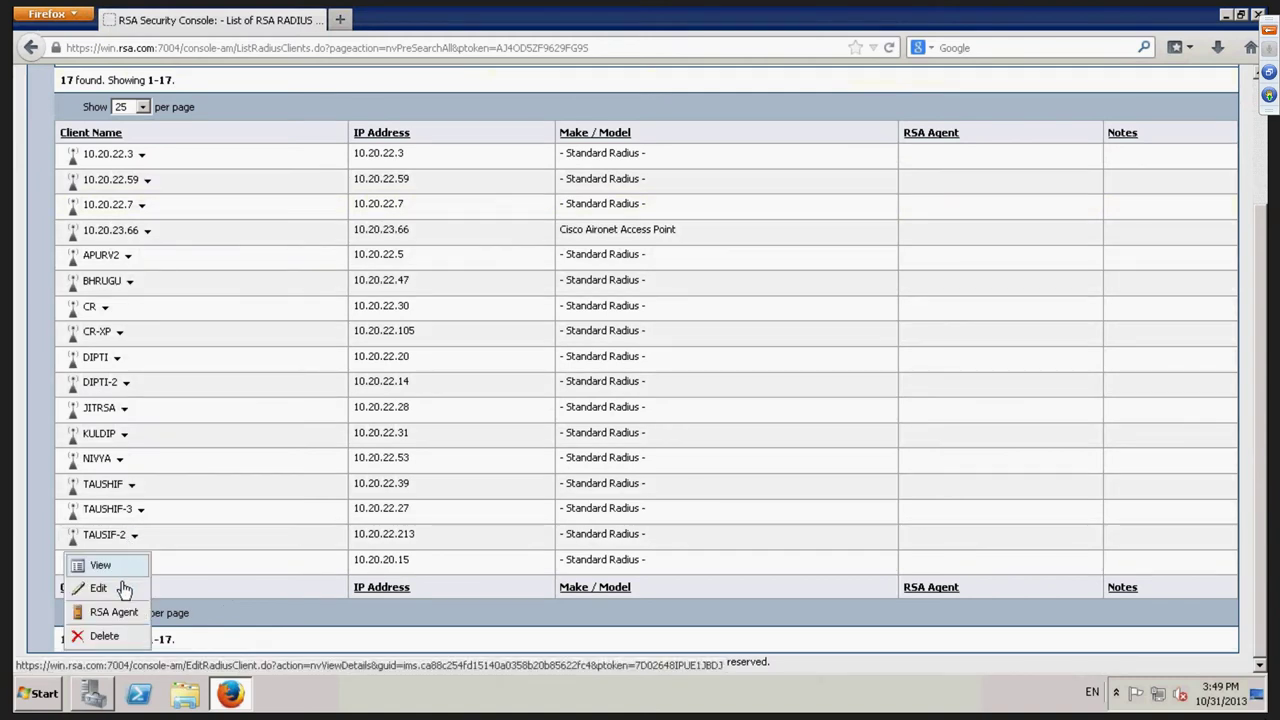
left_click(124, 591)
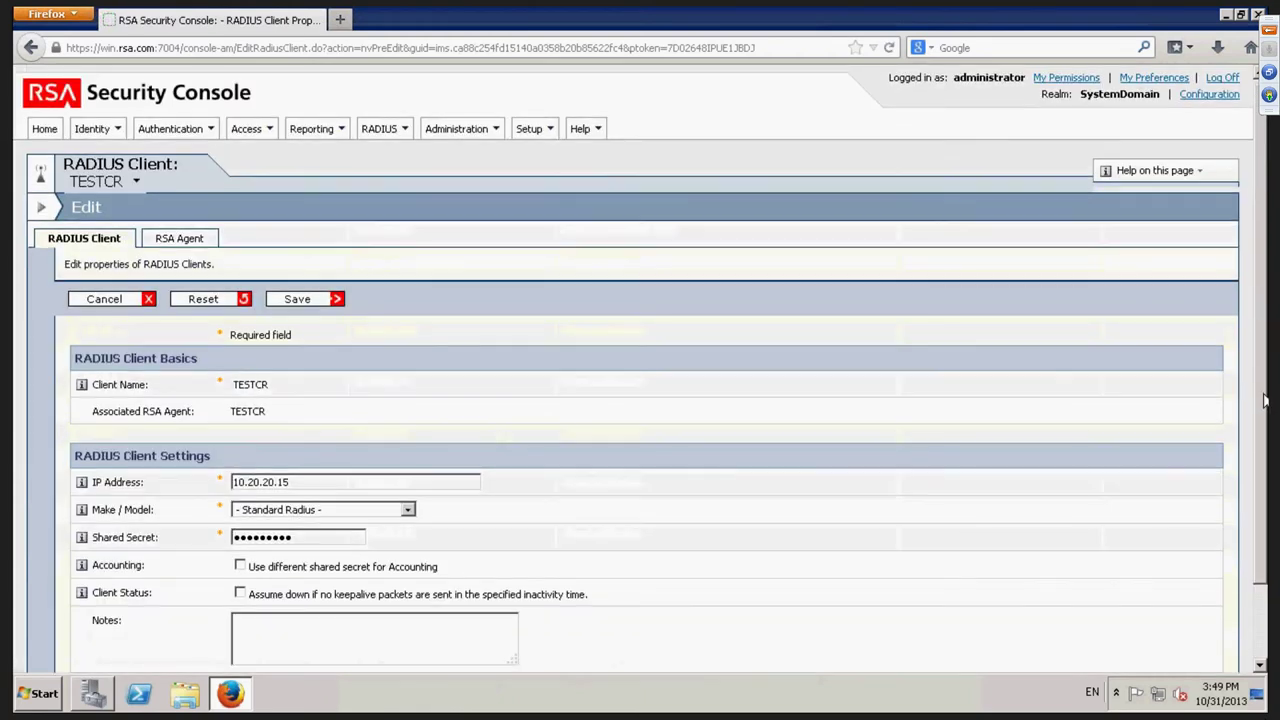
scroll(1263, 369, "down", 3)
scroll(1263, 369, "up", 3)
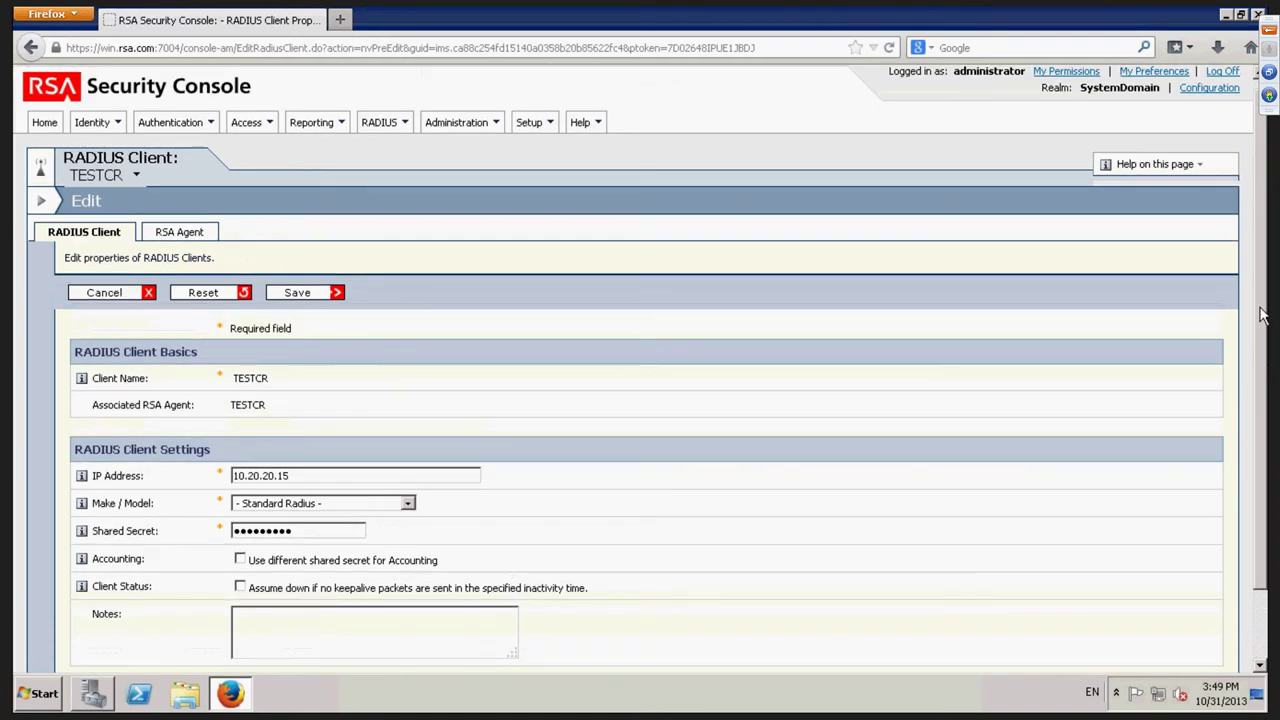
left_click(365, 133)
left_click(400, 144)
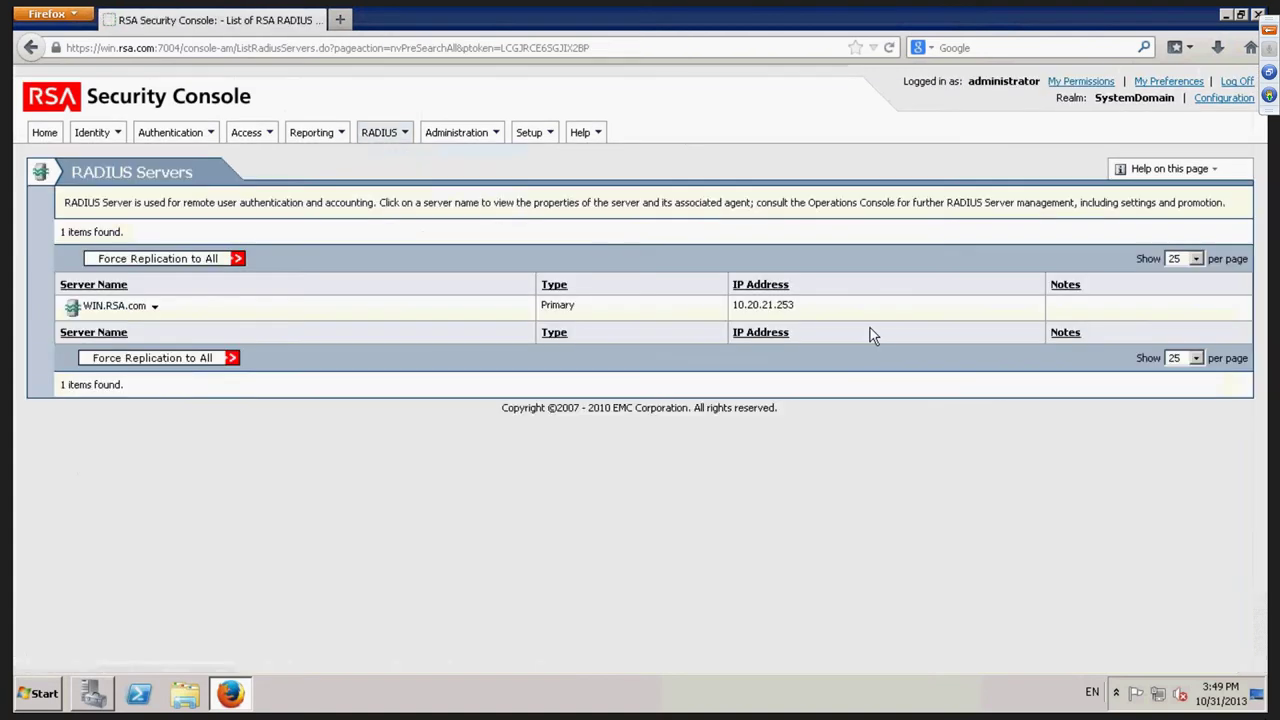
- Select the RADIUS server IP 10.20.21.253 and return to the Cyberoam page in Chrome
left_click_drag(798, 306, 731, 306)
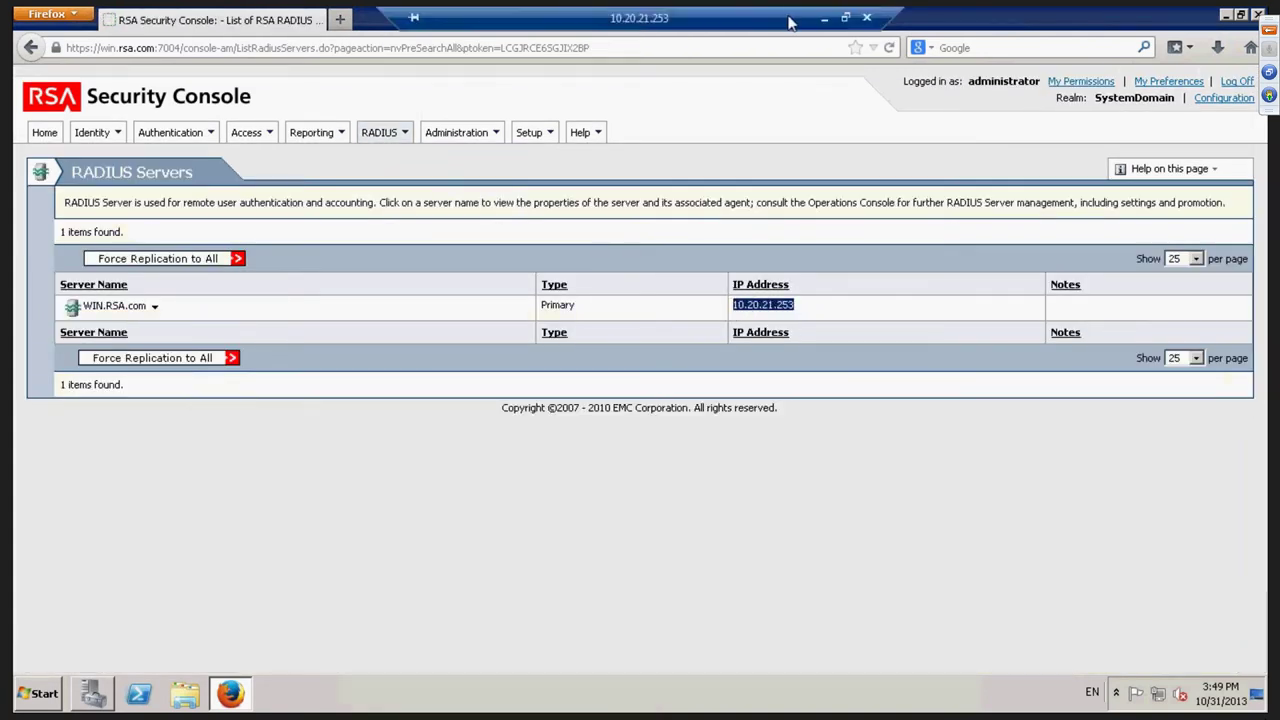
left_click(824, 18)
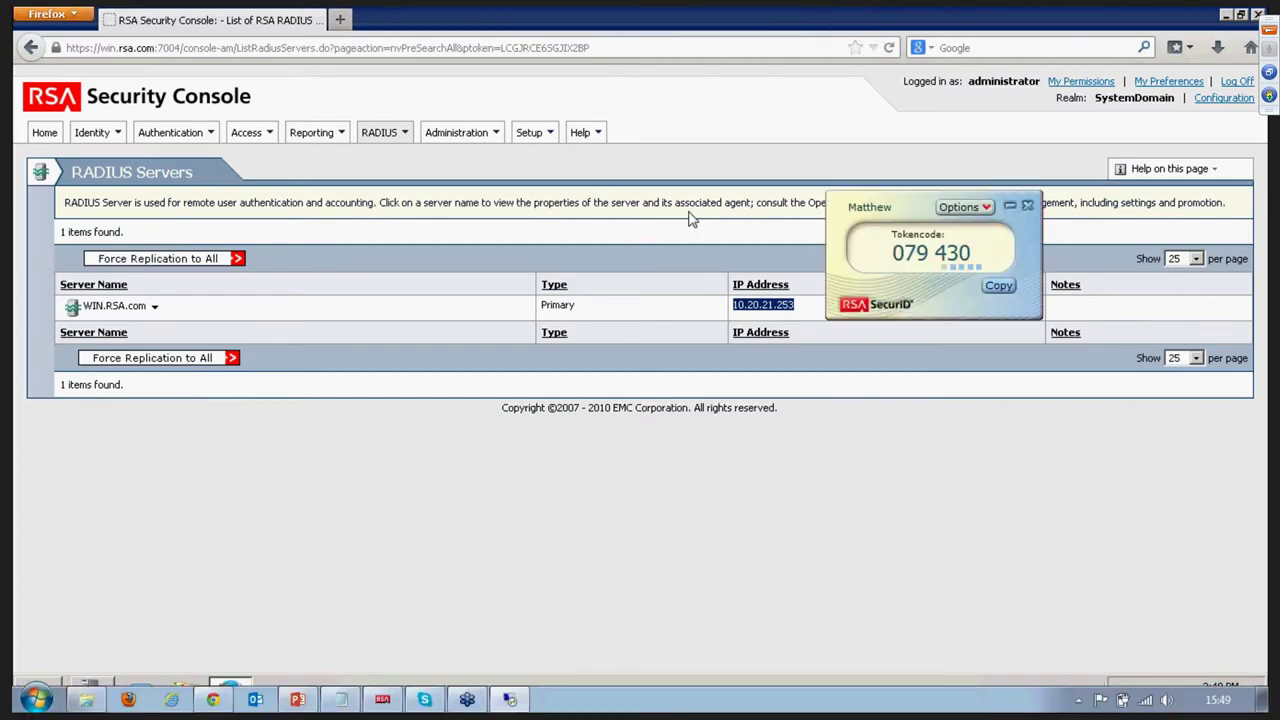
key("alt+Tab")
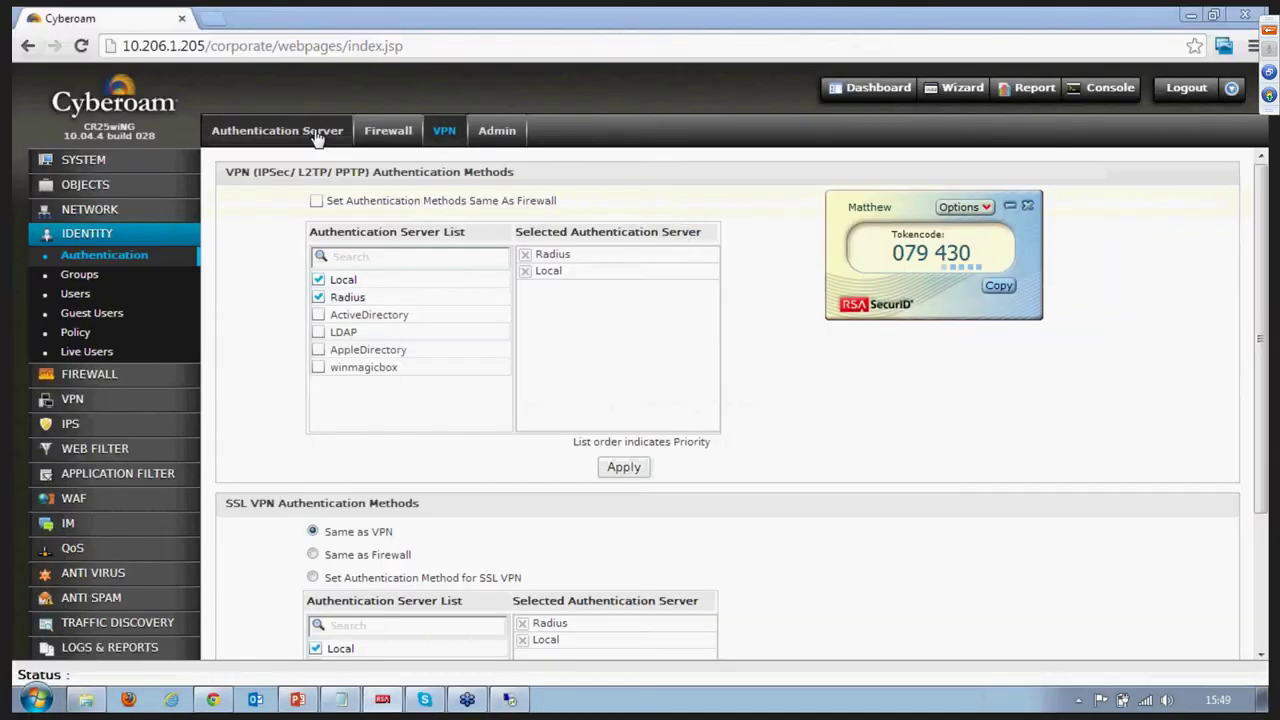
- Confirm on the Authentication Server list that the Radius server is 10.20.21.253, then start a new browser tab
left_click(316, 136)
left_click_drag(521, 318, 453, 318)
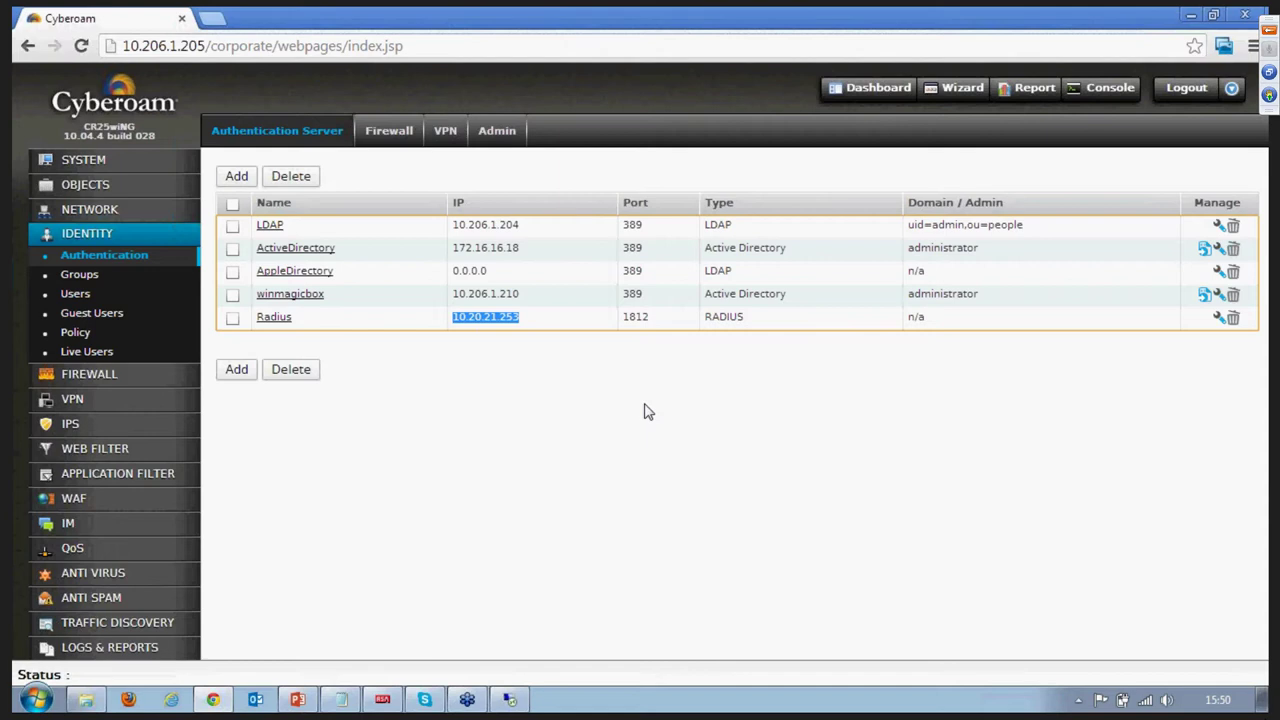
left_click(214, 20)
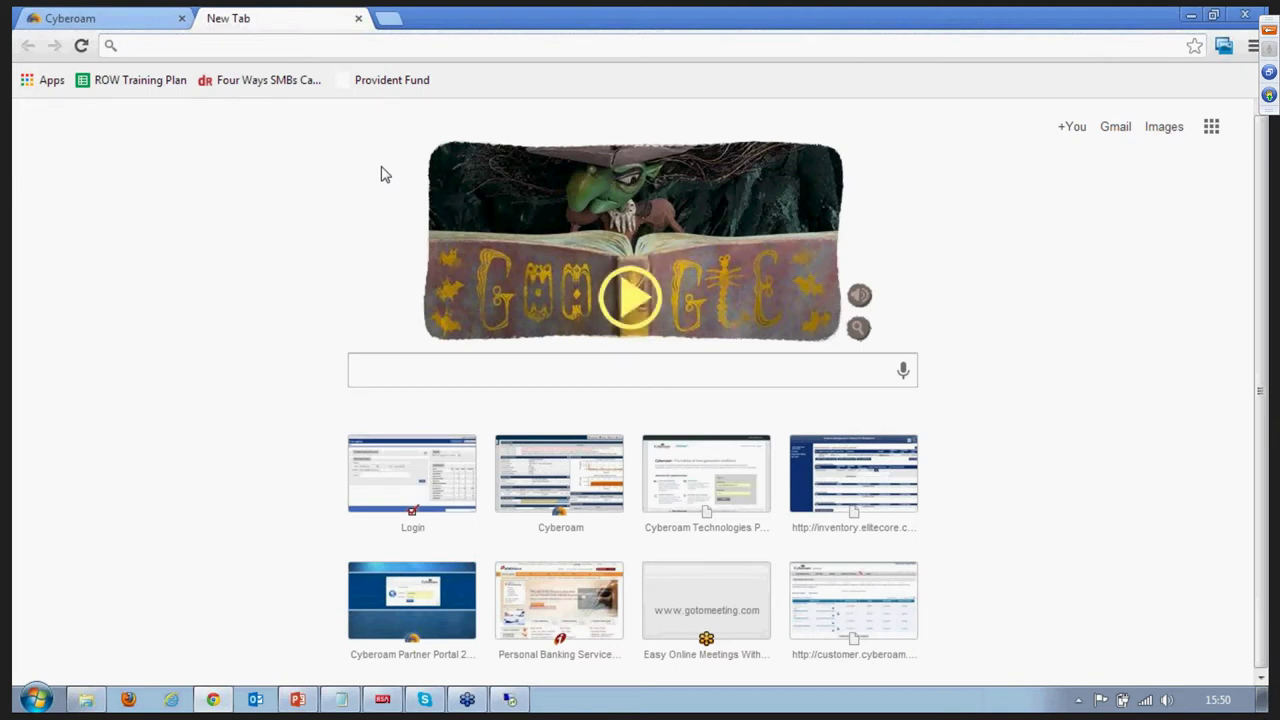
type("10.206.1.205")
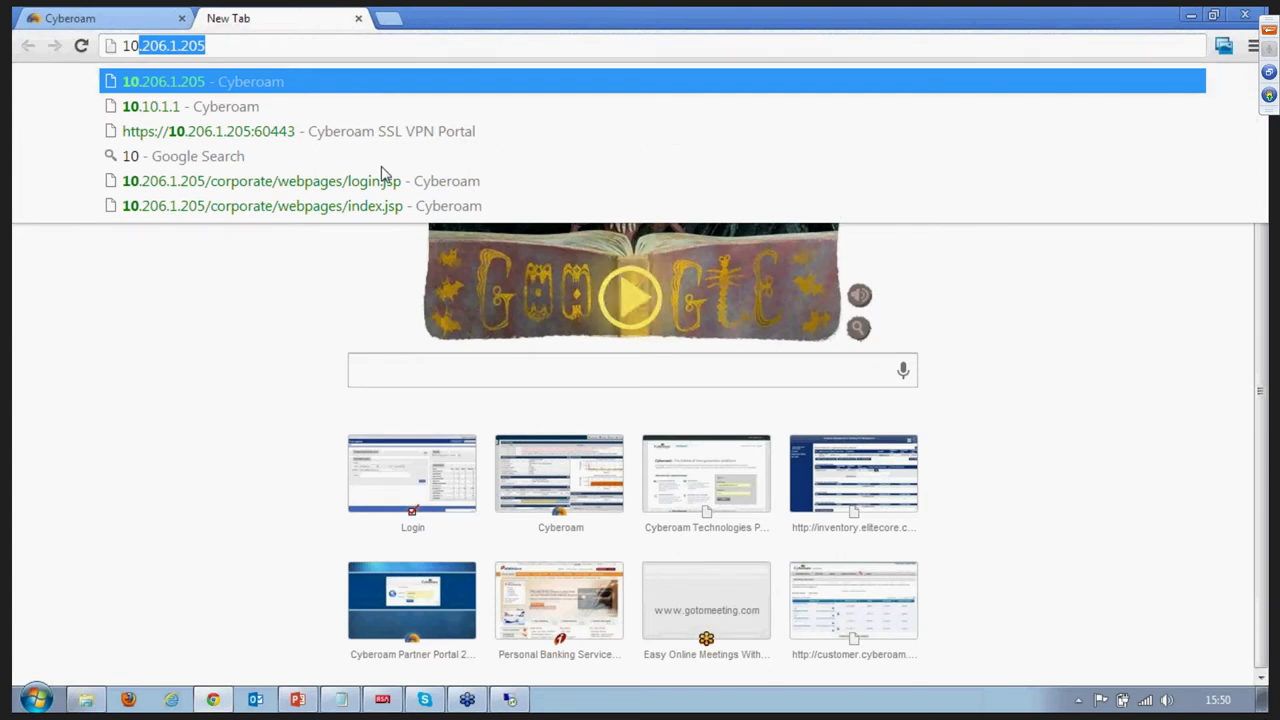
key("Down")
key("Down")
key("Return")
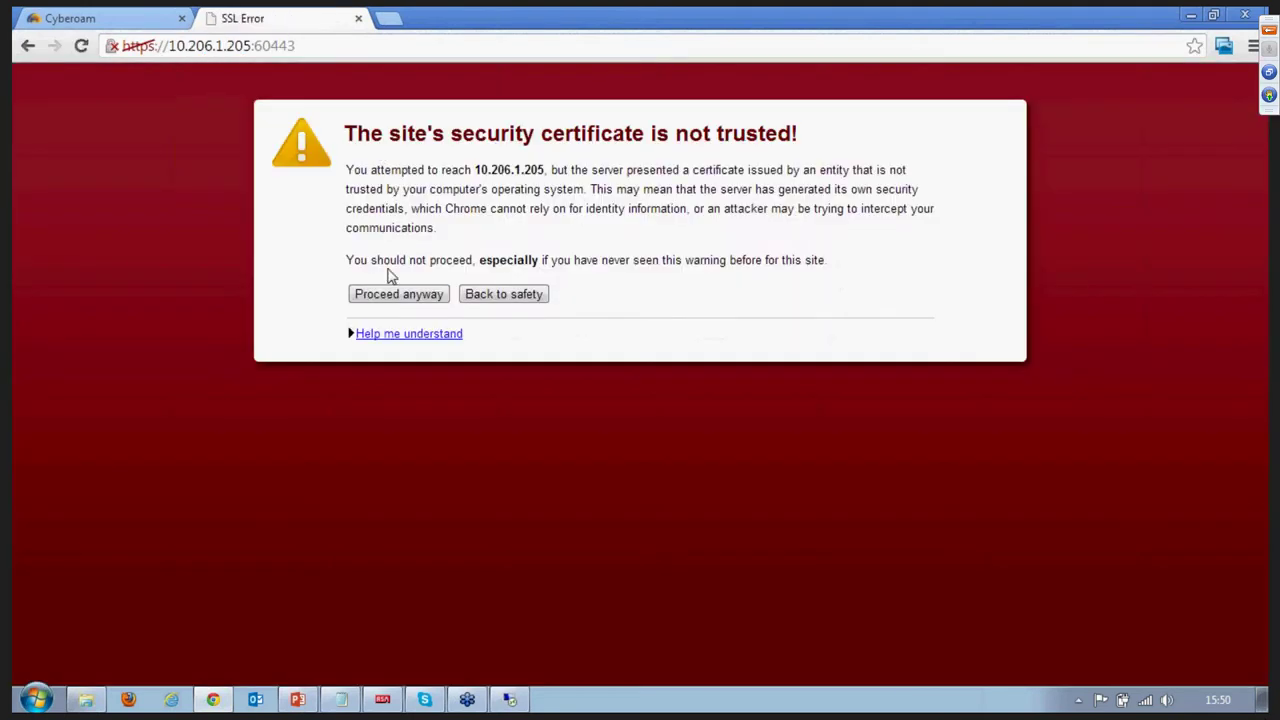
left_click(393, 295)
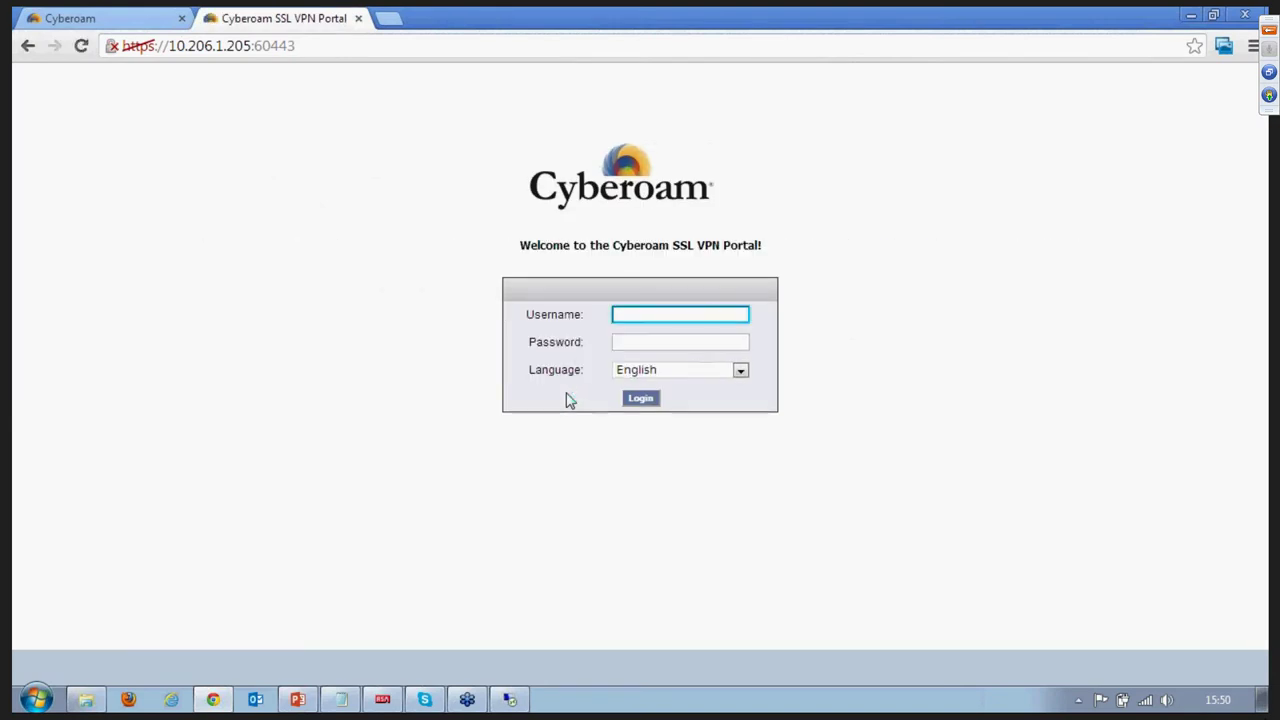
- Enter the user's username and paste the current RSA SecurID tokencode as the password, then log in
type("matthew")
key("Tab")
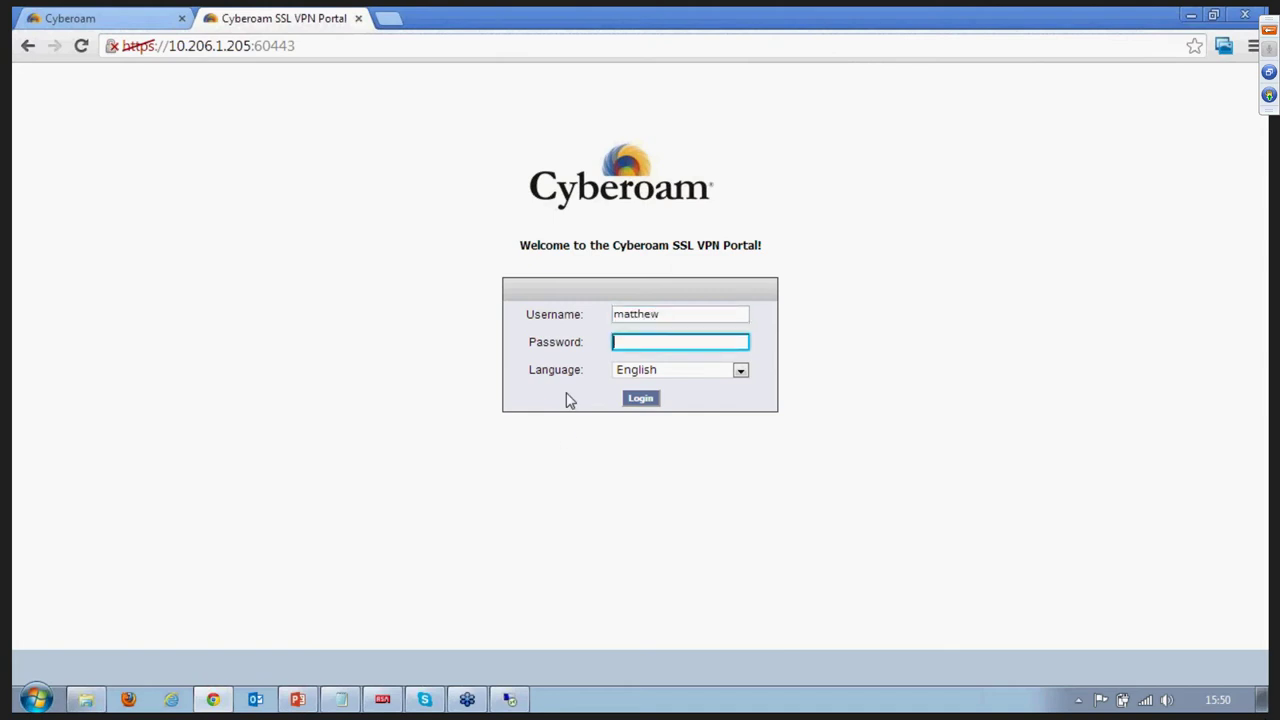
left_click(380, 700)
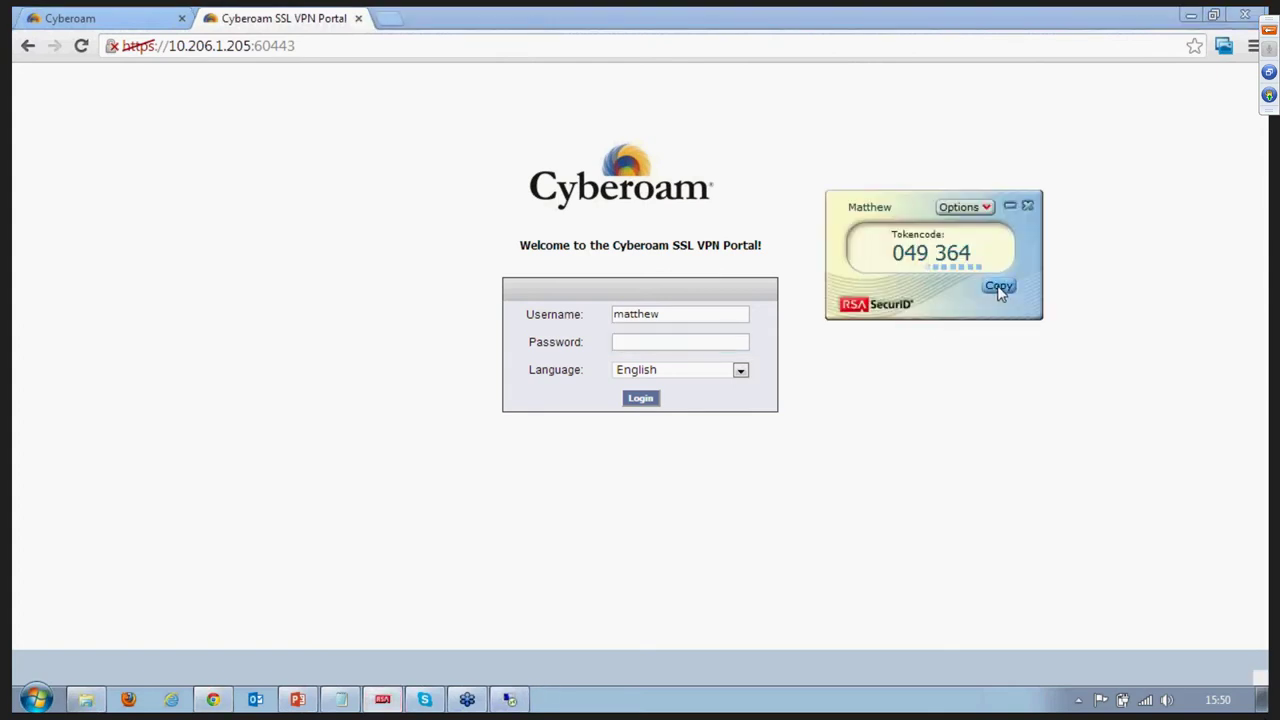
left_click(660, 343)
key("ctrl+v")
left_click(655, 400)
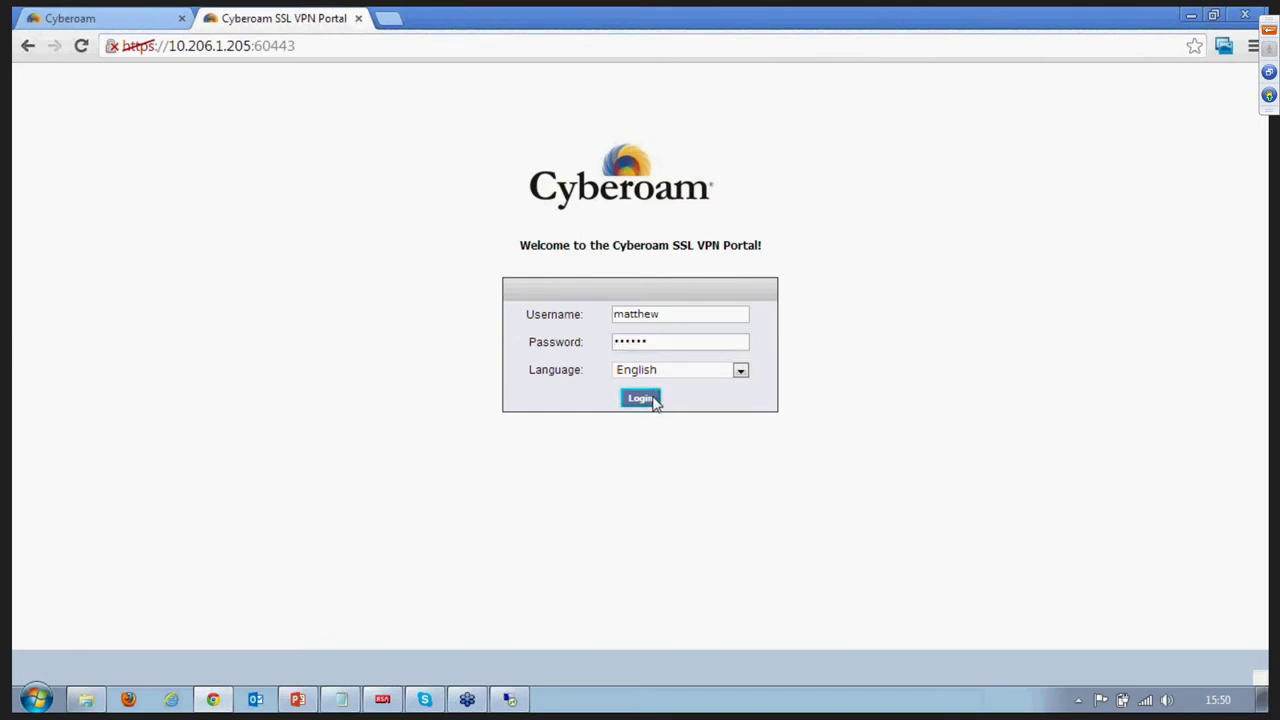
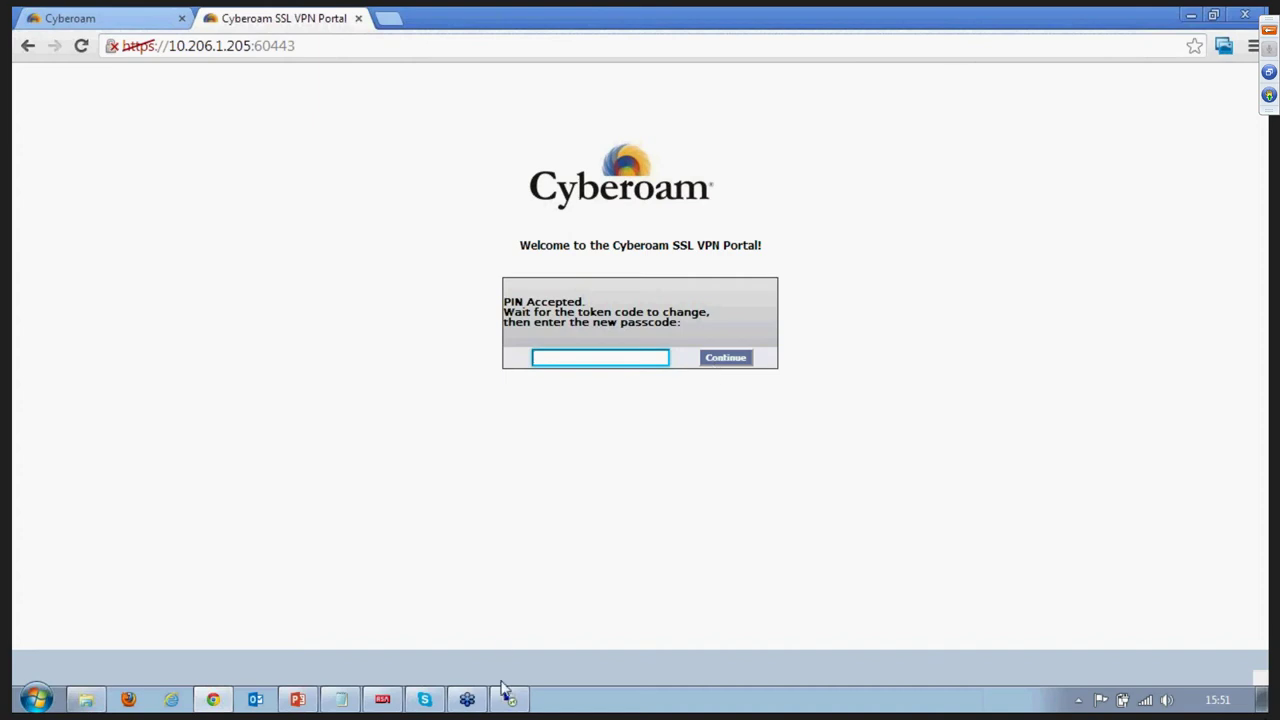
- Bring up the RSA SecurID software token and wait for a fresh tokencode
left_click(385, 697)
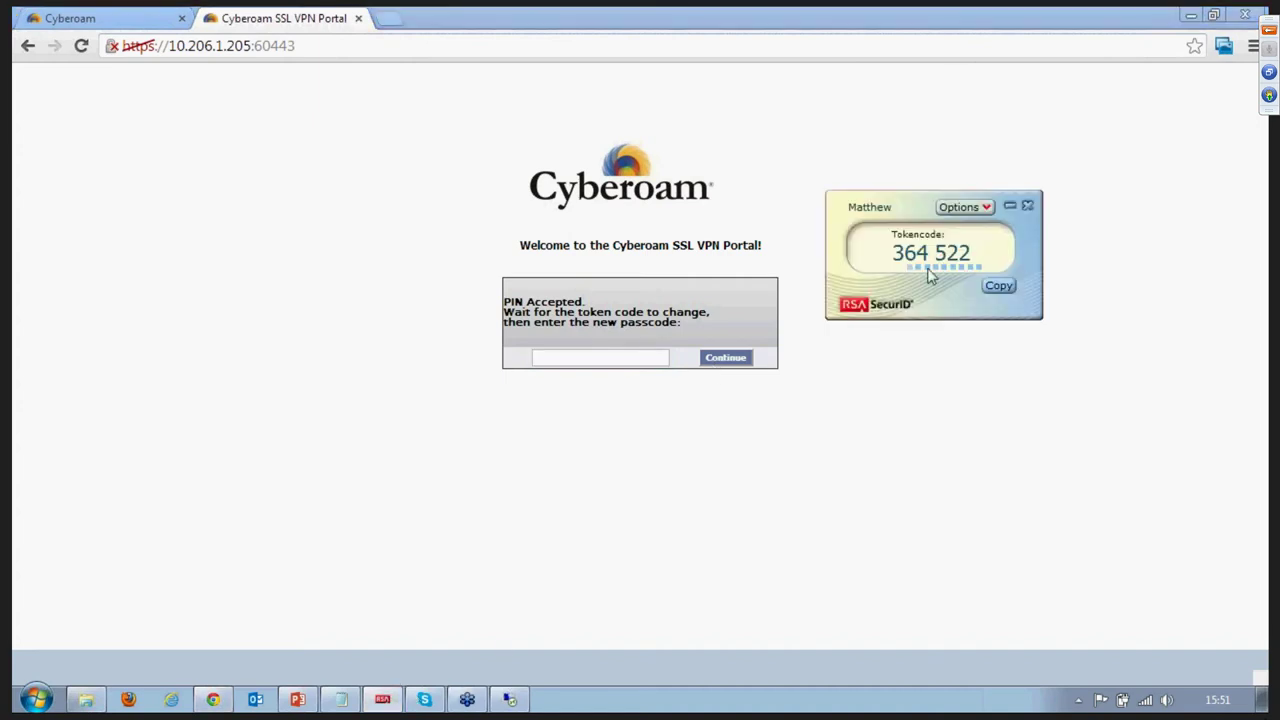
mouse_move(928, 276)
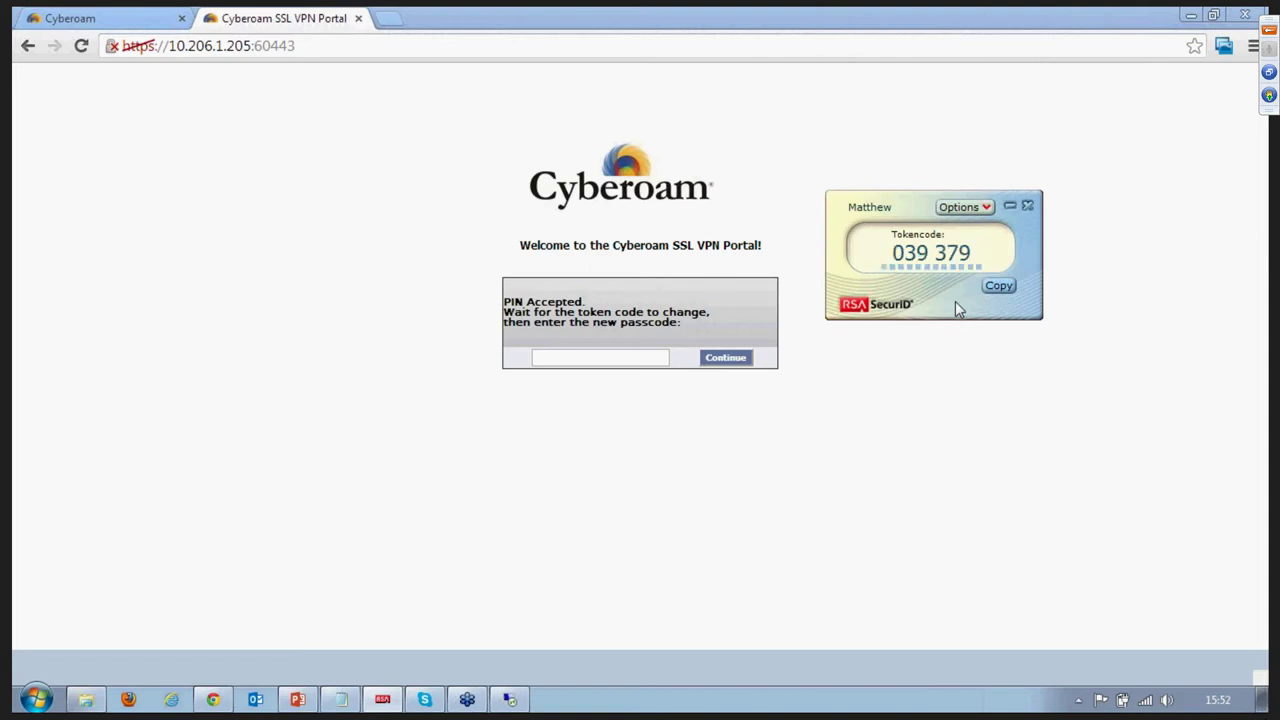
- Submit the new passcode: the PIN followed by the copied SecurID tokencode
left_click(997, 287)
left_click(622, 357)
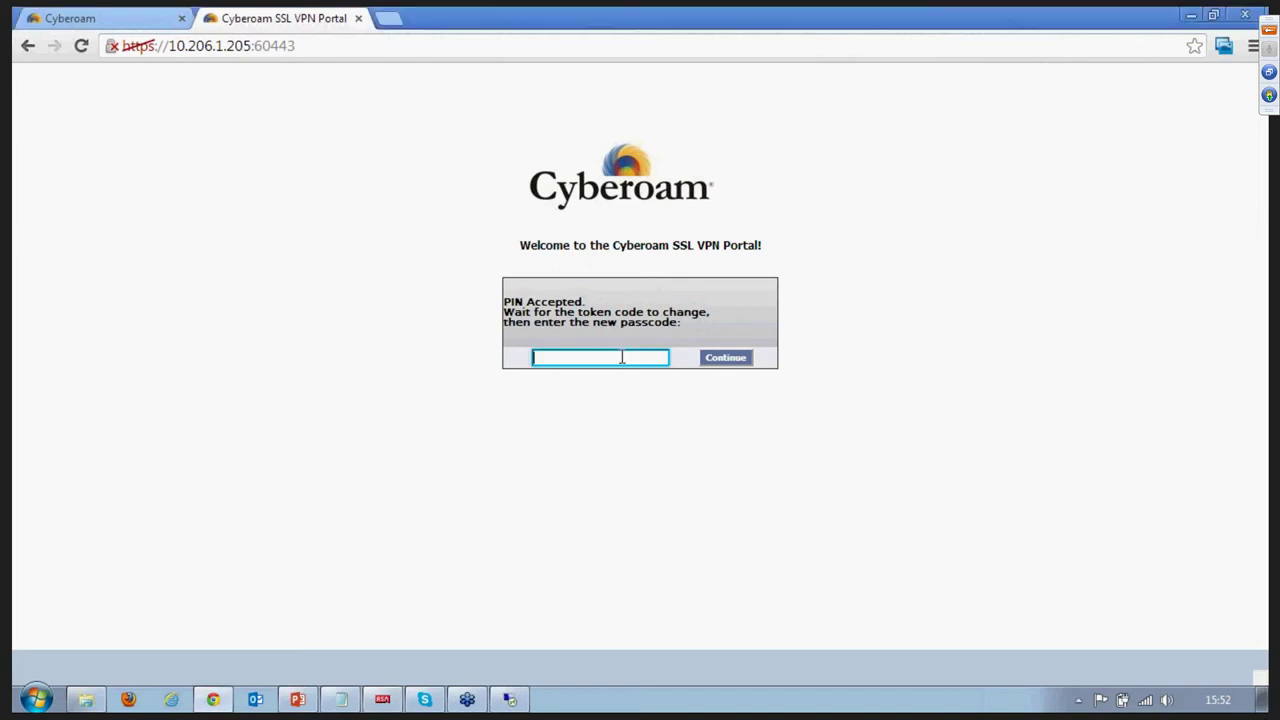
key("ctrl+v")
left_click(716, 365)
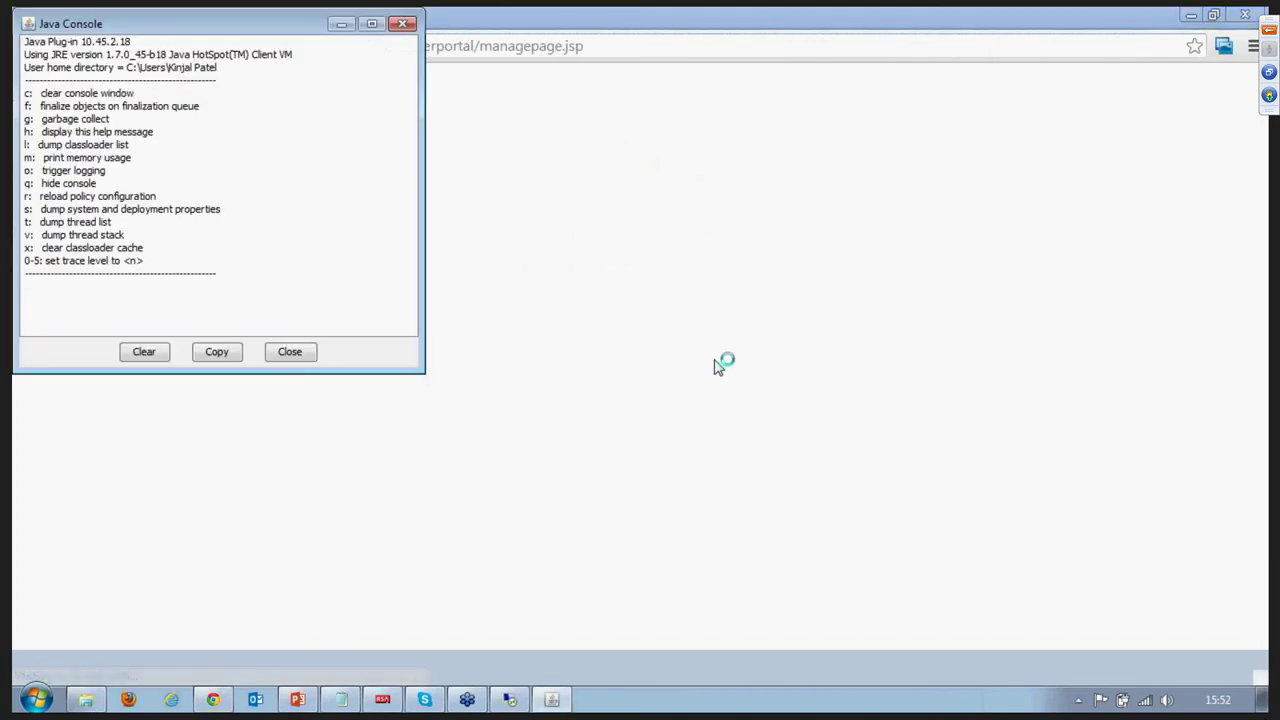
- Close the Java Console, accept the security warnings and run the portal's Java application
left_click(289, 351)
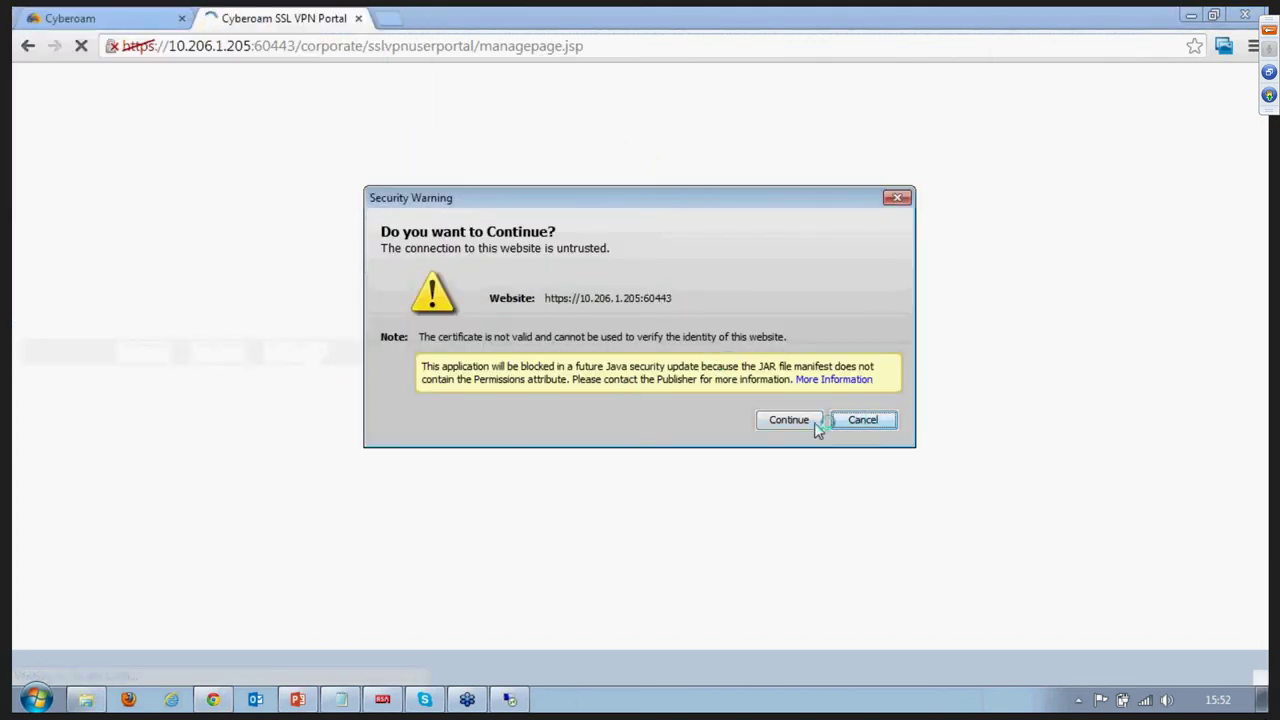
left_click(815, 423)
left_click(618, 456)
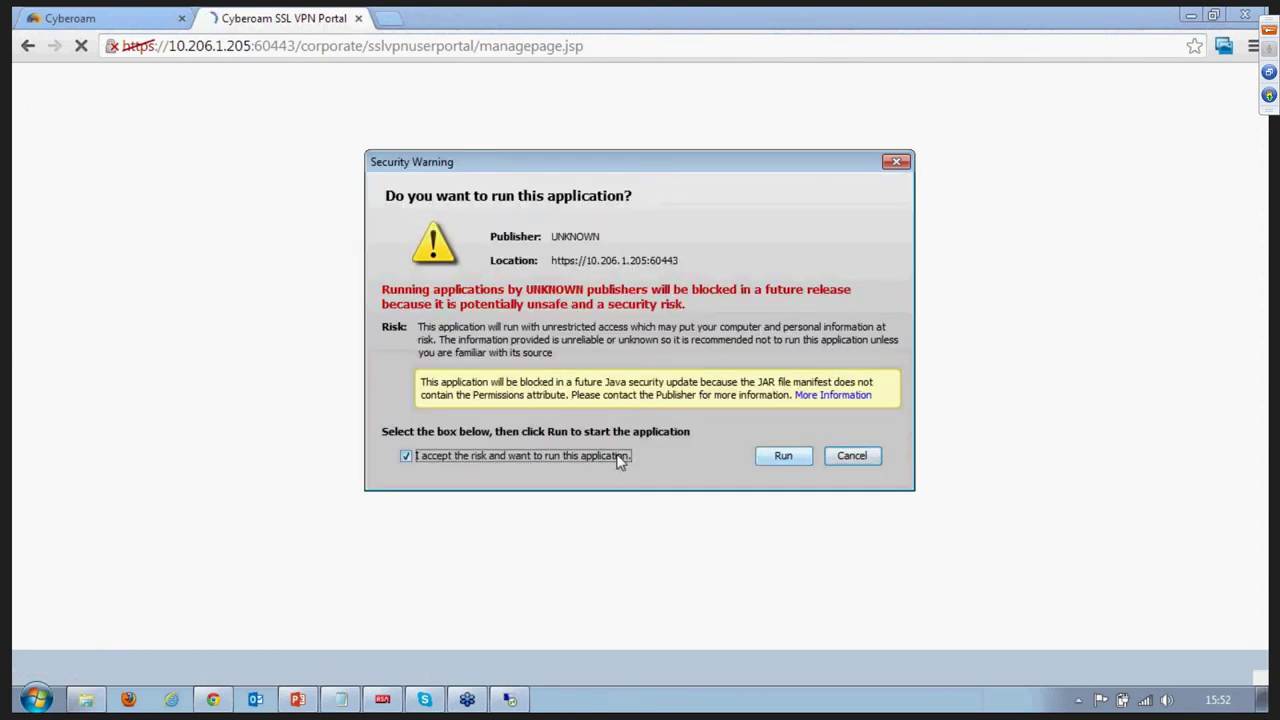
left_click(792, 455)
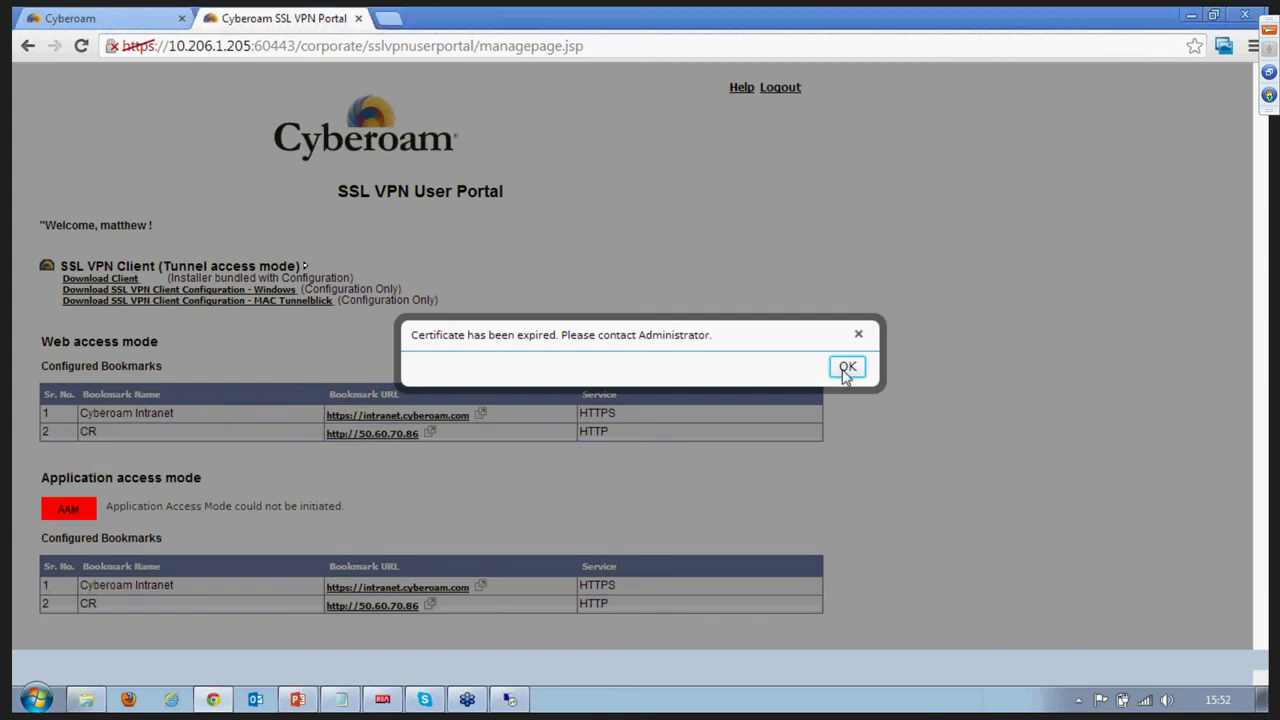
- Dismiss the certificate-expired alert and go to the Cyberoam admin console tab
left_click(846, 368)
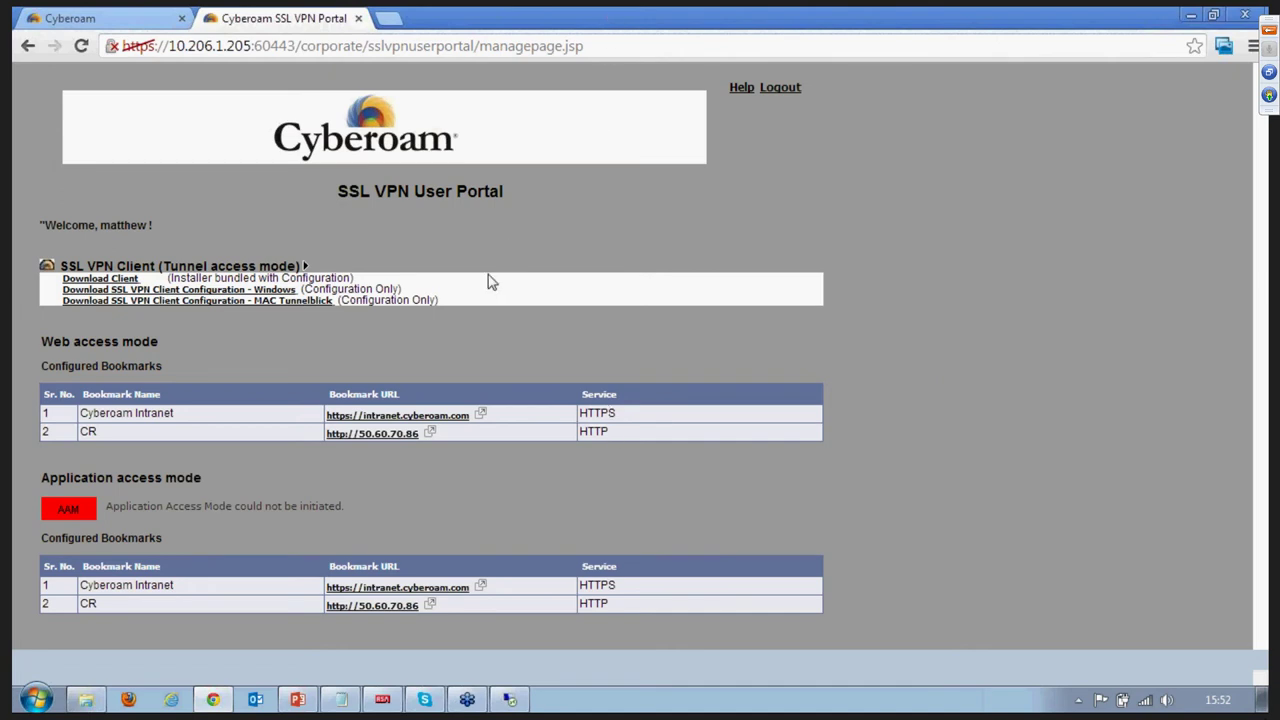
left_click(111, 17)
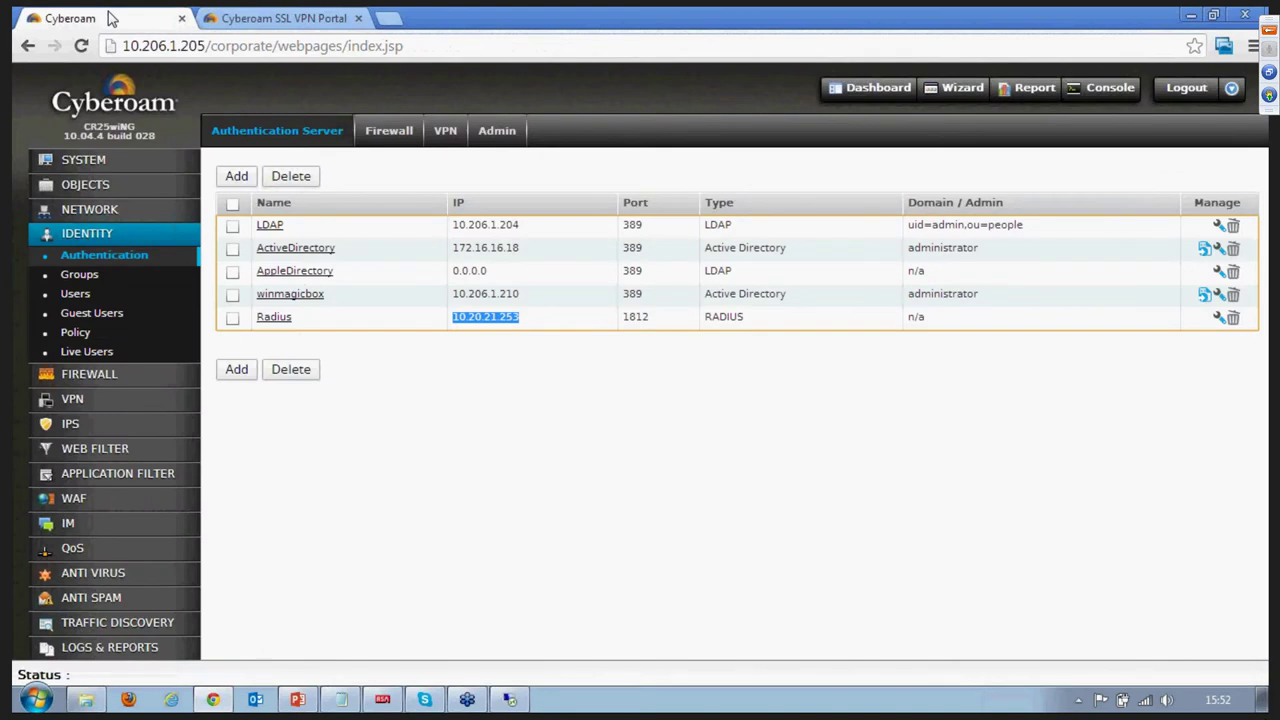
- Log back into the expired admin console session with the admin password
left_click(150, 649)
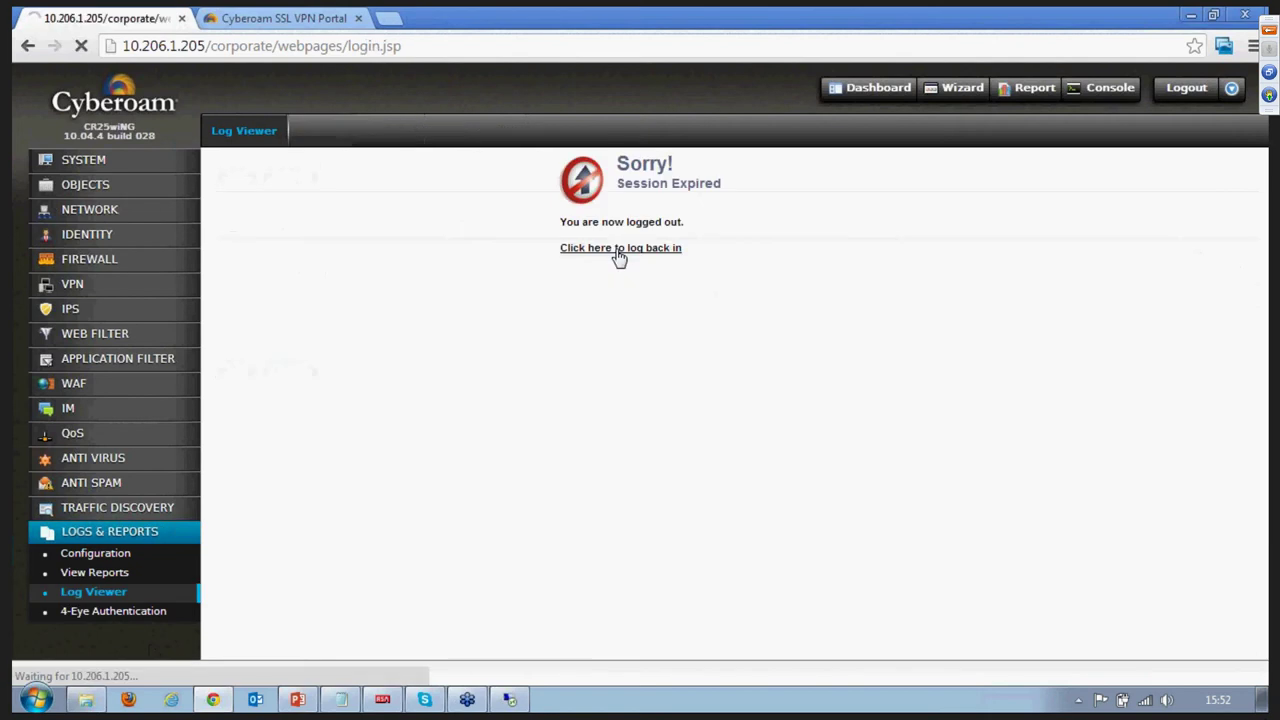
left_click(617, 257)
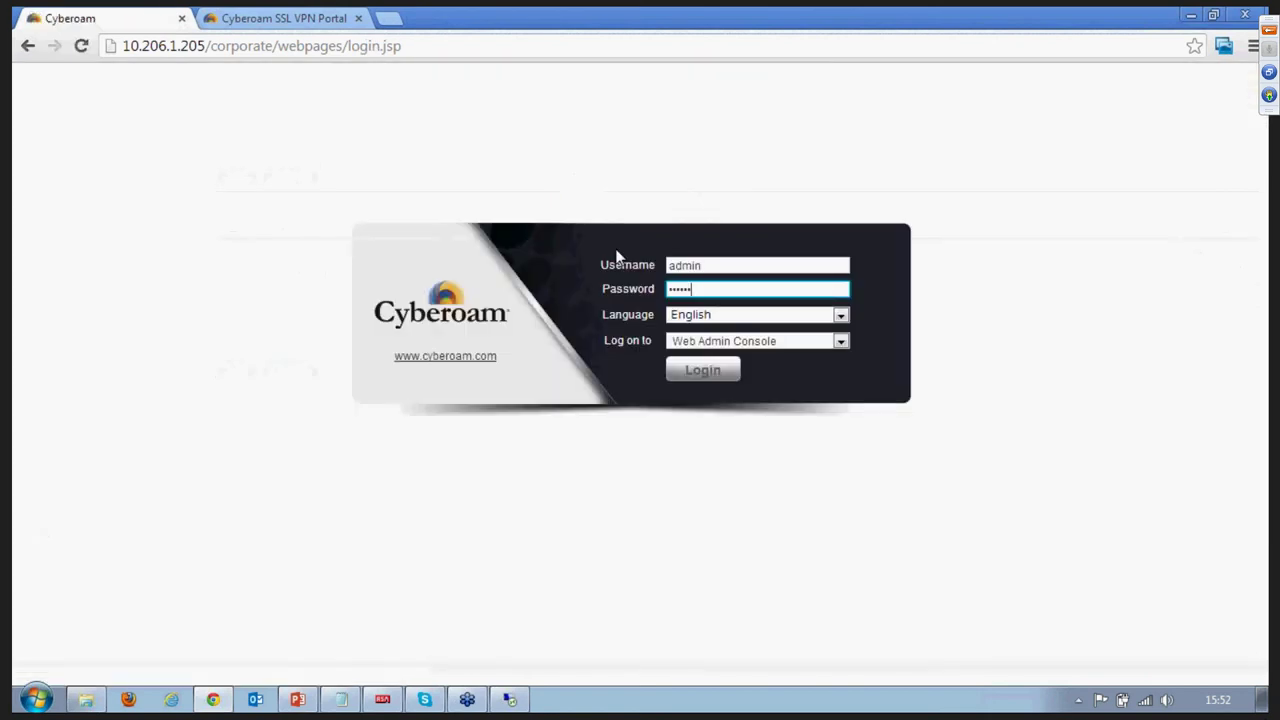
type("••••")
key("Return")
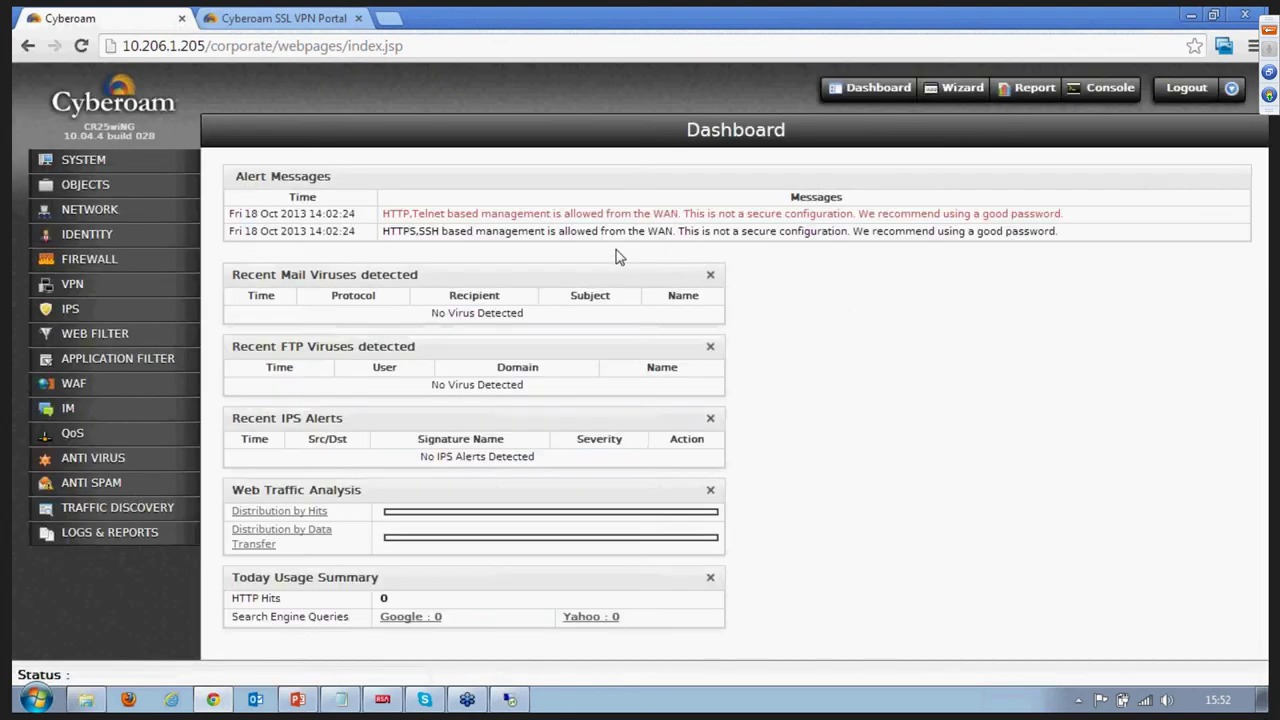
- Open LOGS & REPORTS > Log Viewer and its 'View logs for' module list
left_click(120, 533)
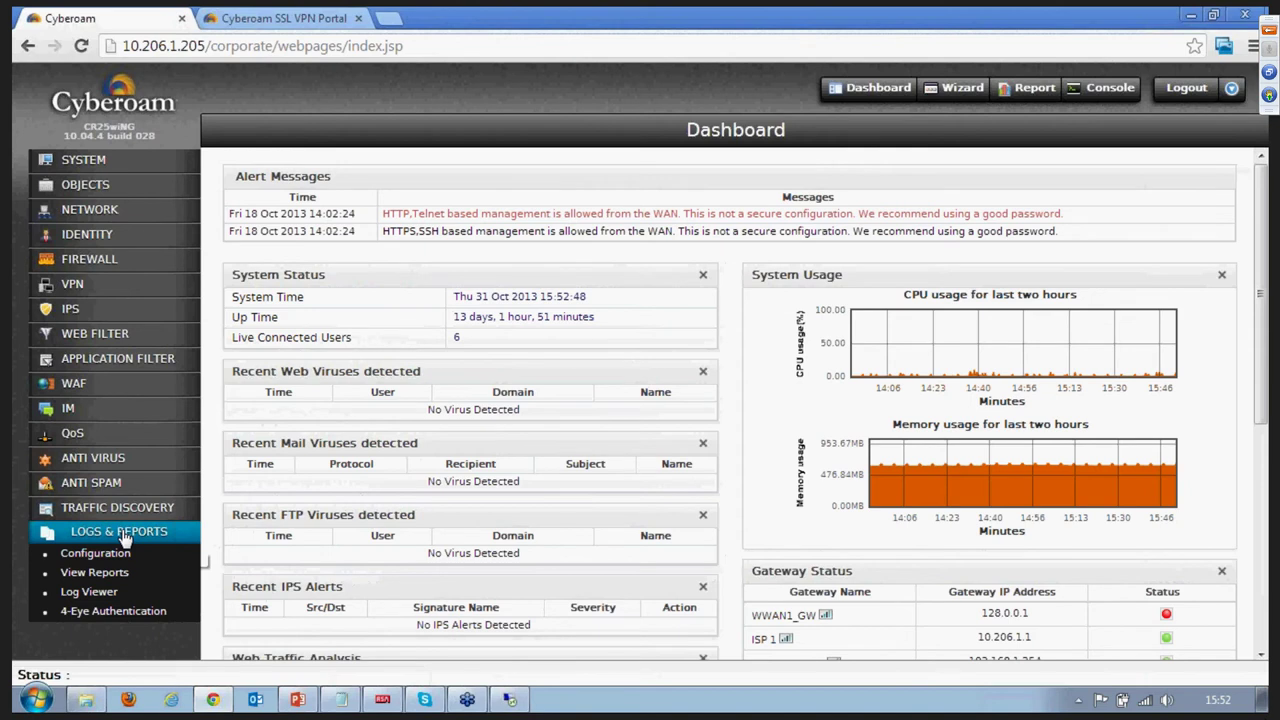
left_click(90, 592)
left_click(486, 196)
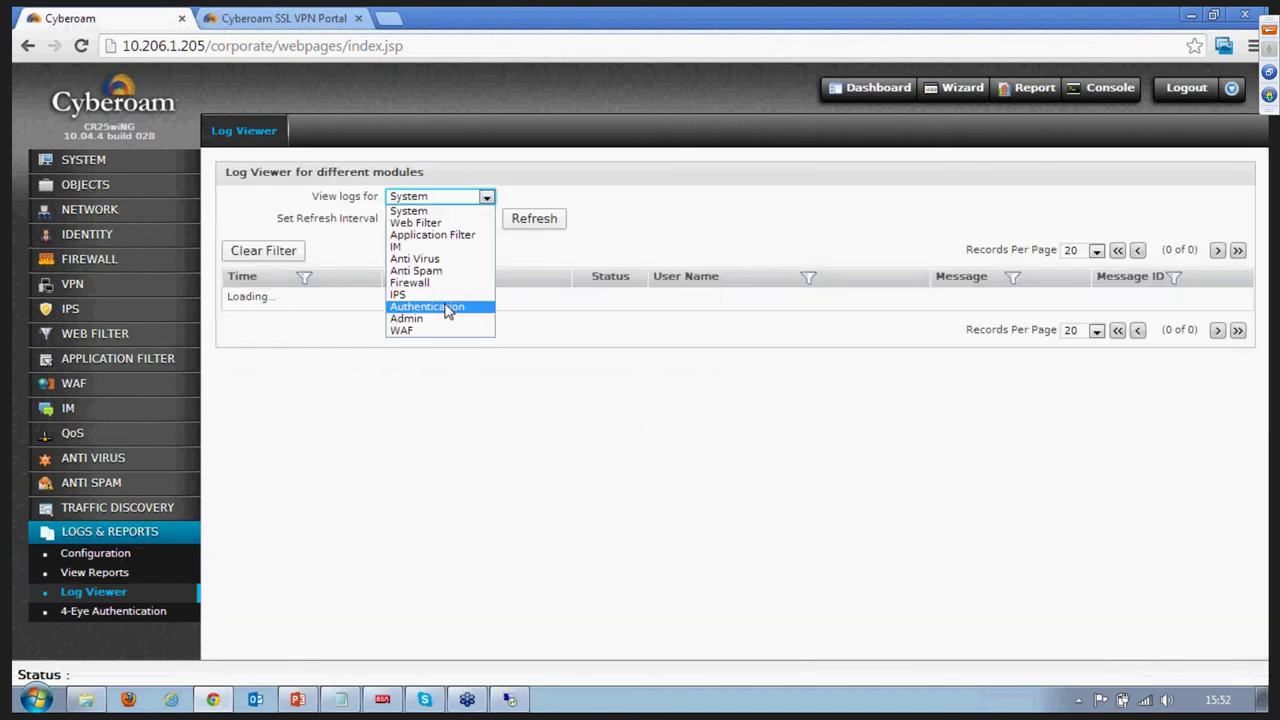
- Show Authentication logs and scroll right to read the RADIUS login messages
left_click(449, 308)
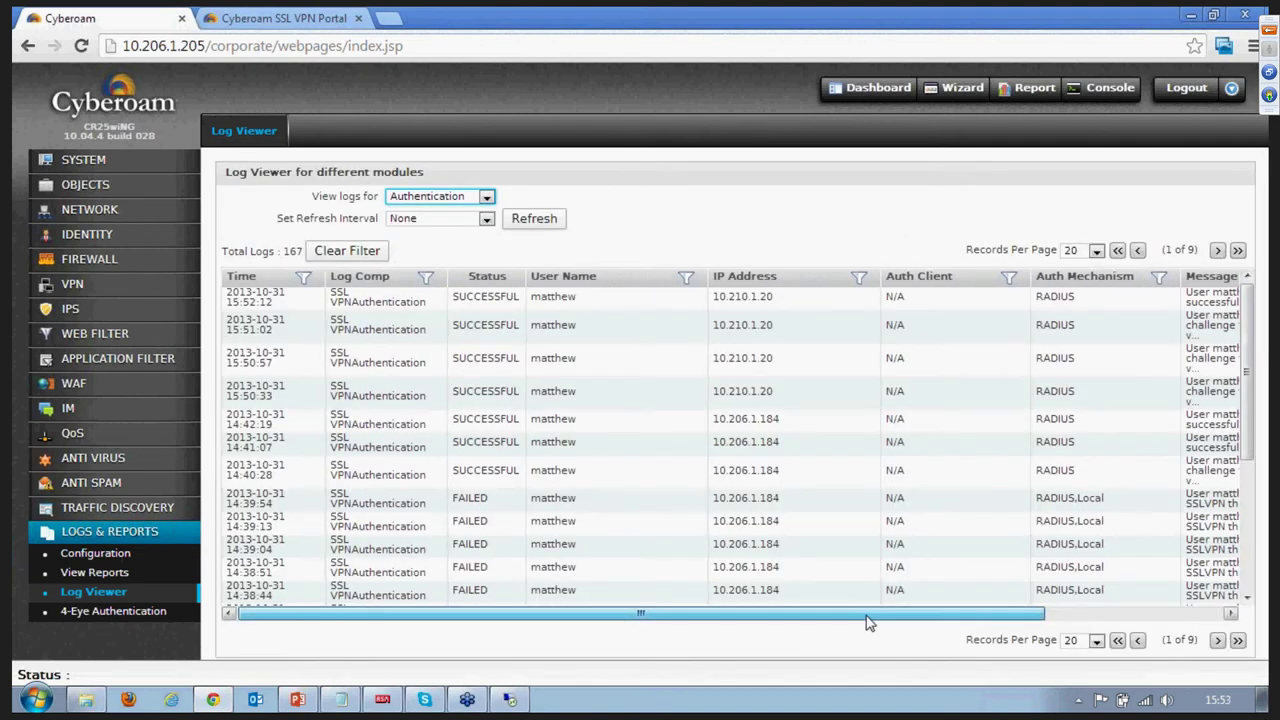
left_click_drag(865, 624, 948, 624)
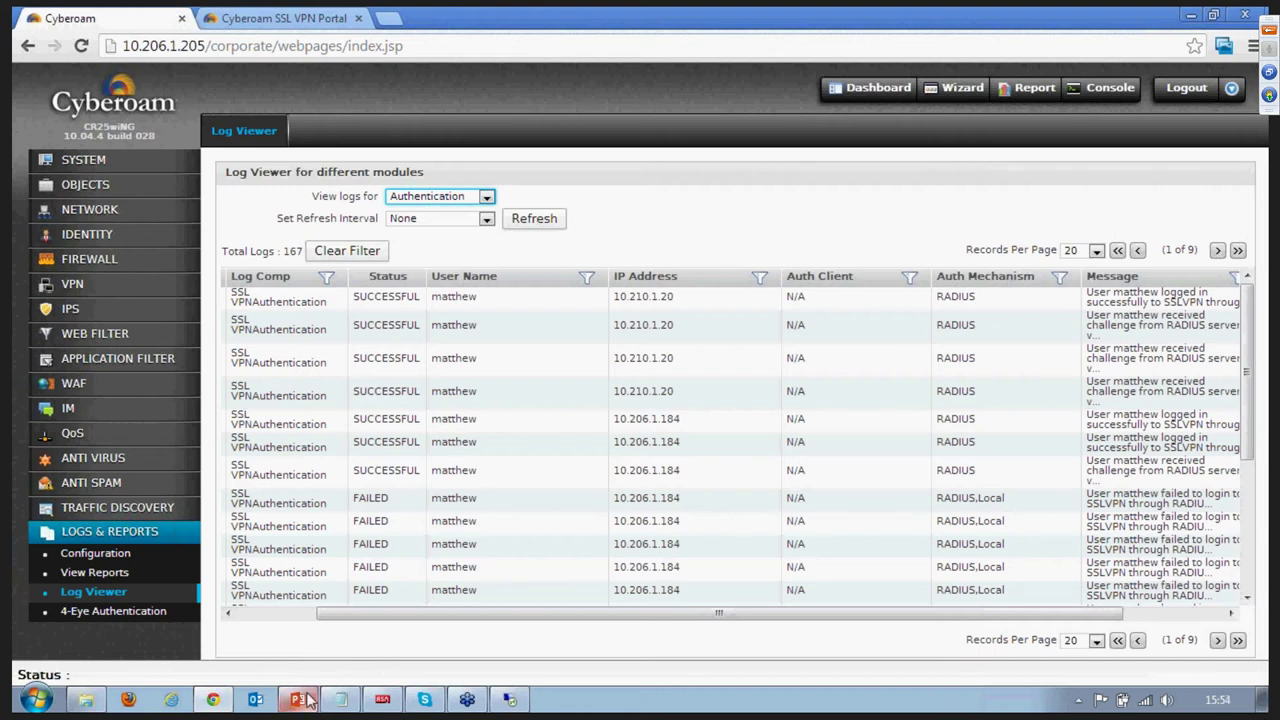
mouse_move(300, 699)
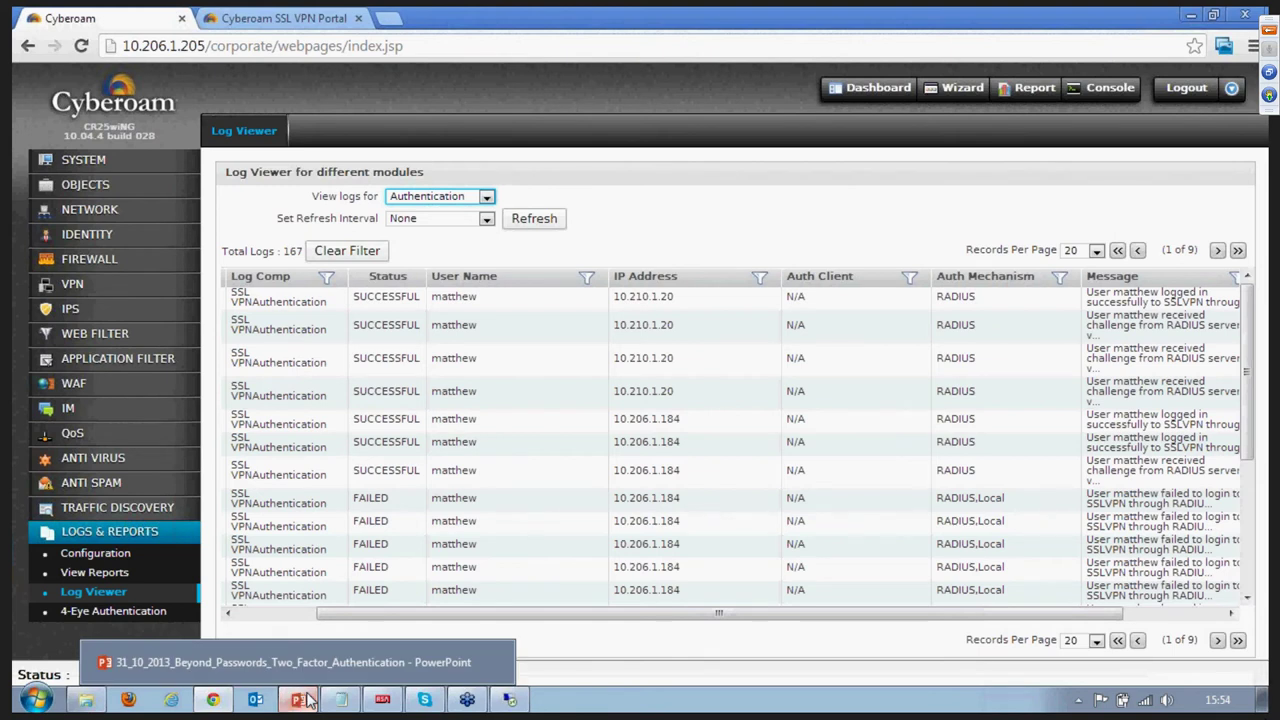
- View the 'How Cyberoam 2FA works?' PowerPoint slide, then return to Chrome
left_click(305, 699)
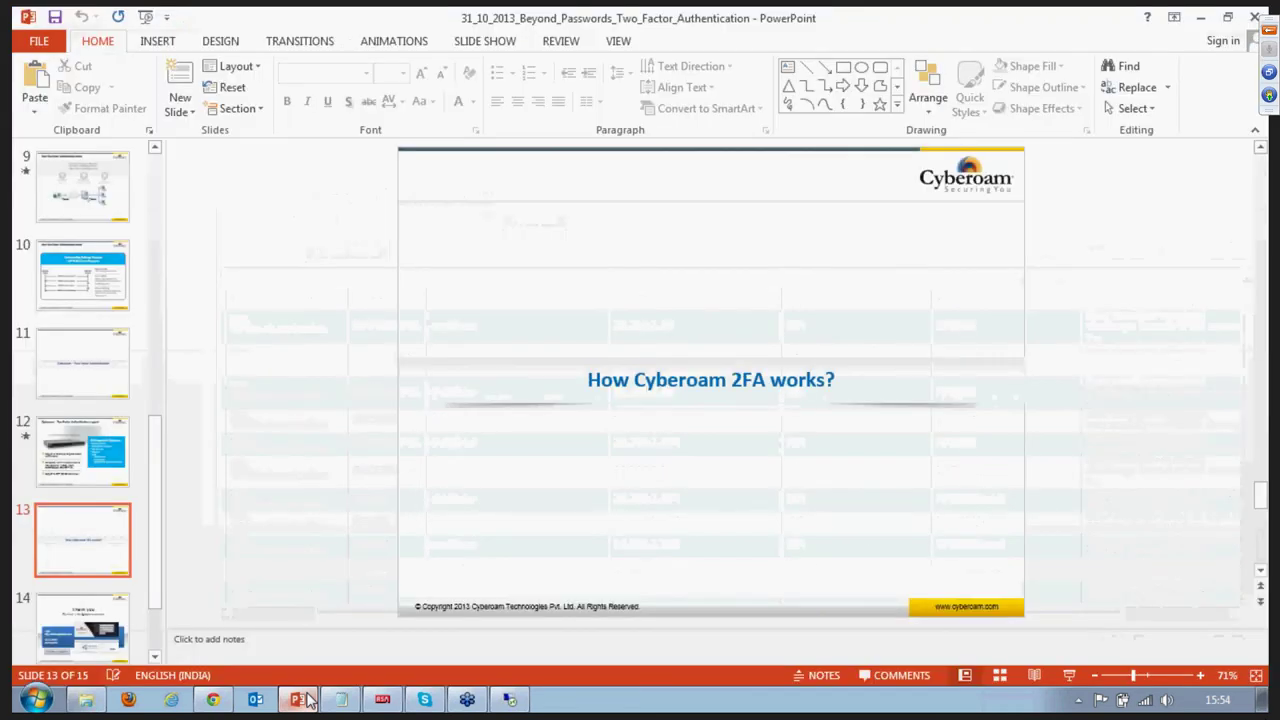
left_click(215, 700)
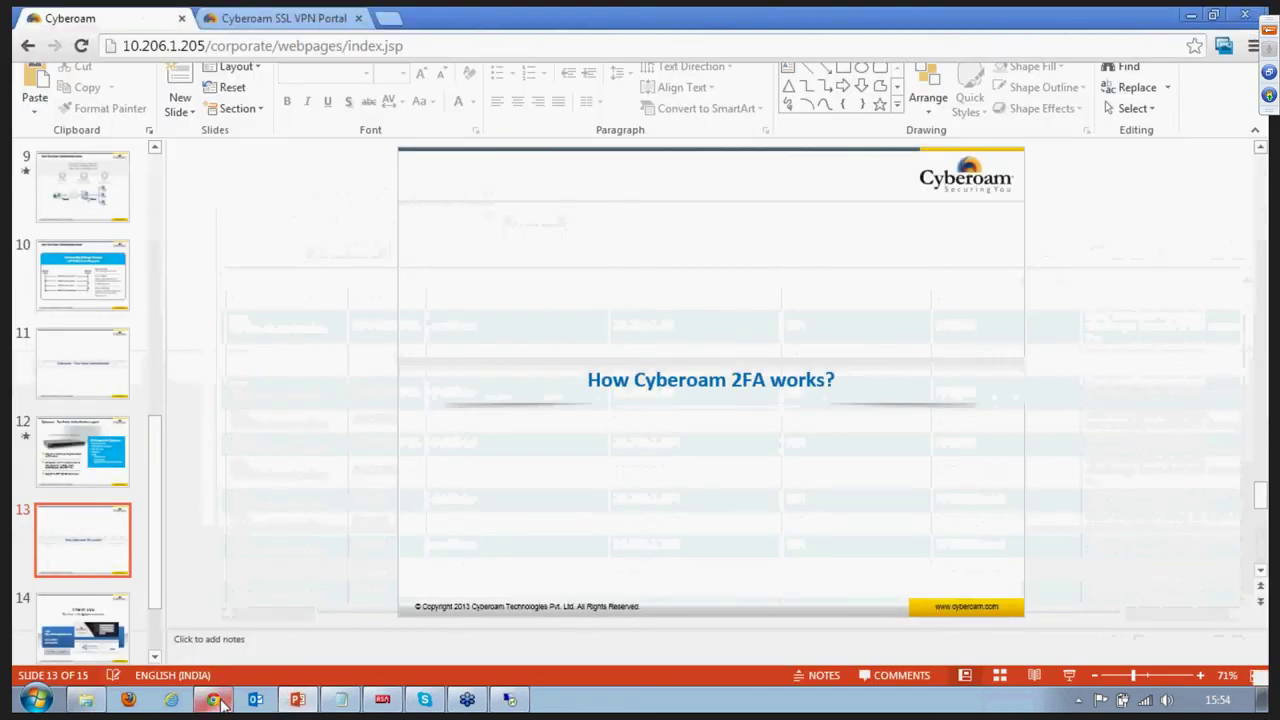
- Log out, then log in with the username, PIN plus fresh tokencode, and dismiss the certificate alert
left_click(283, 18)
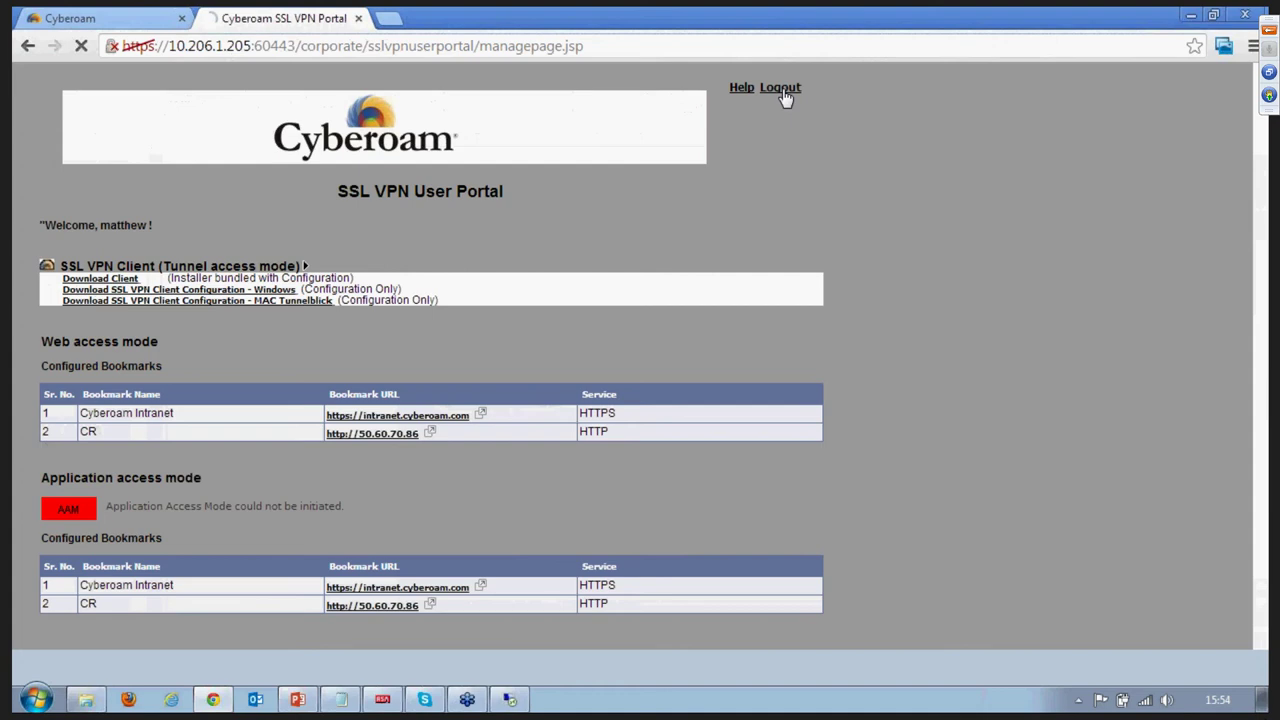
type("matthew")
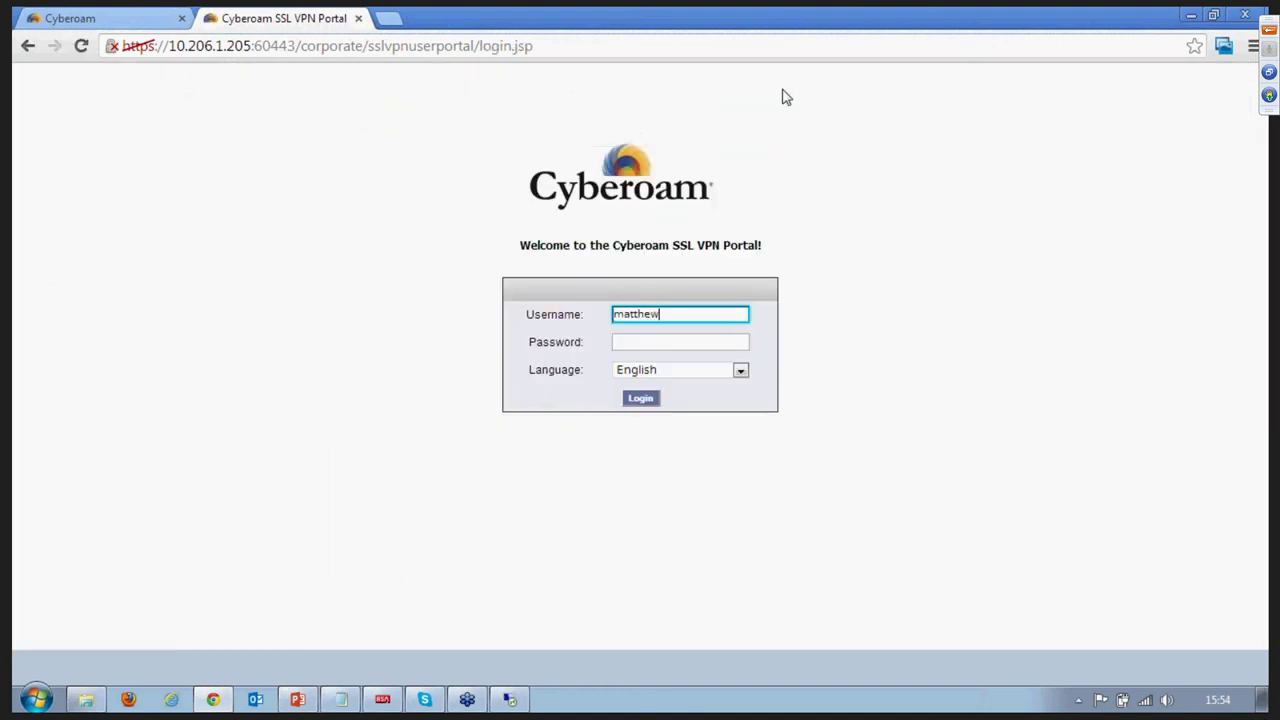
key("Tab")
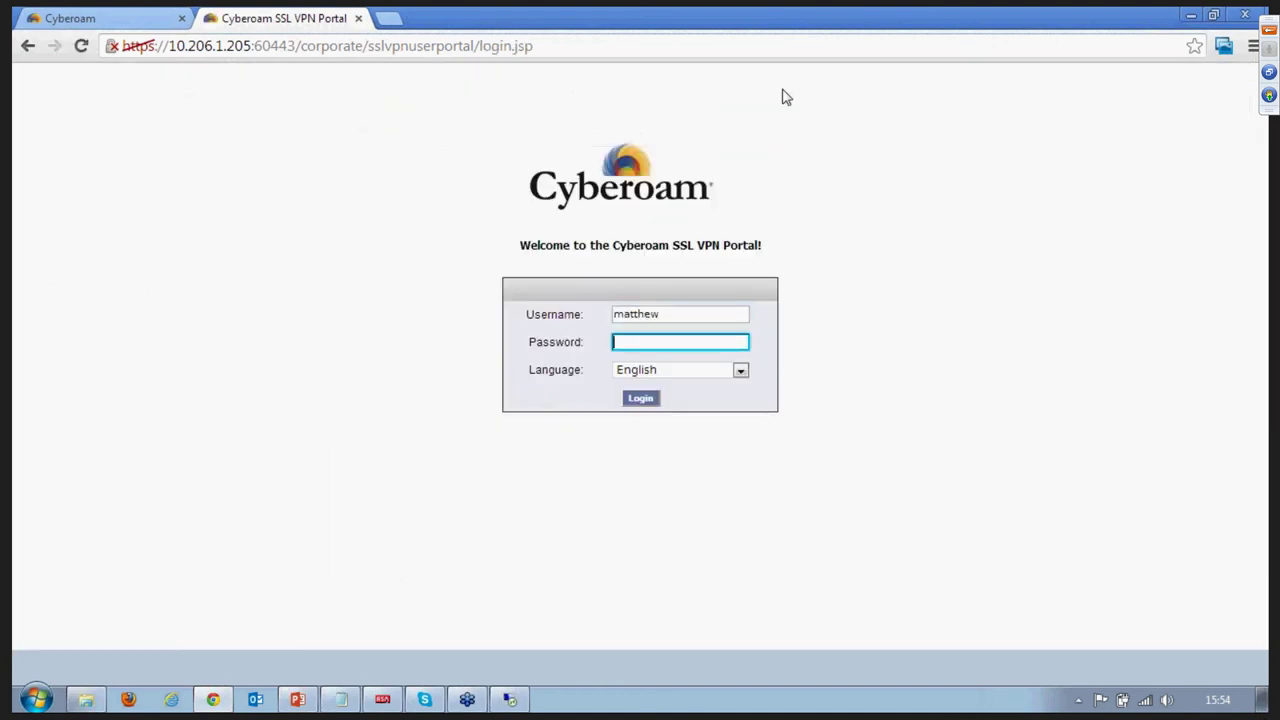
type("****")
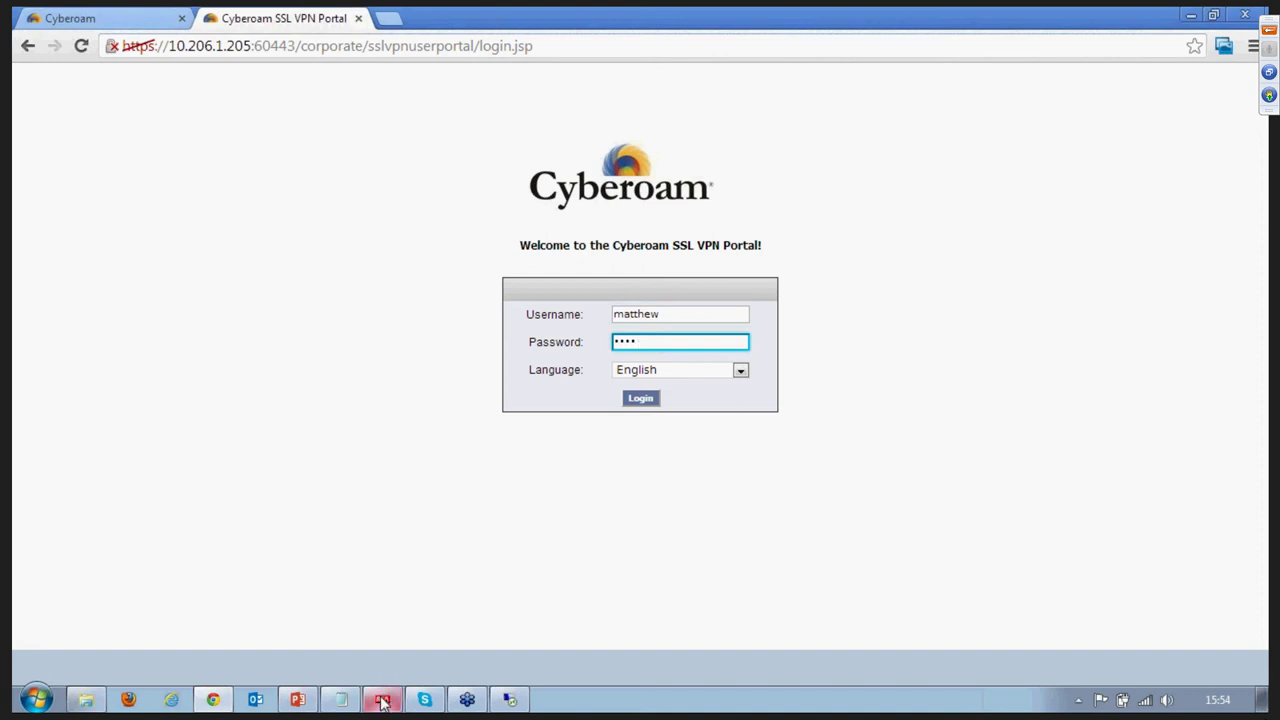
left_click(686, 340)
key("ctrl+v")
left_click(641, 399)
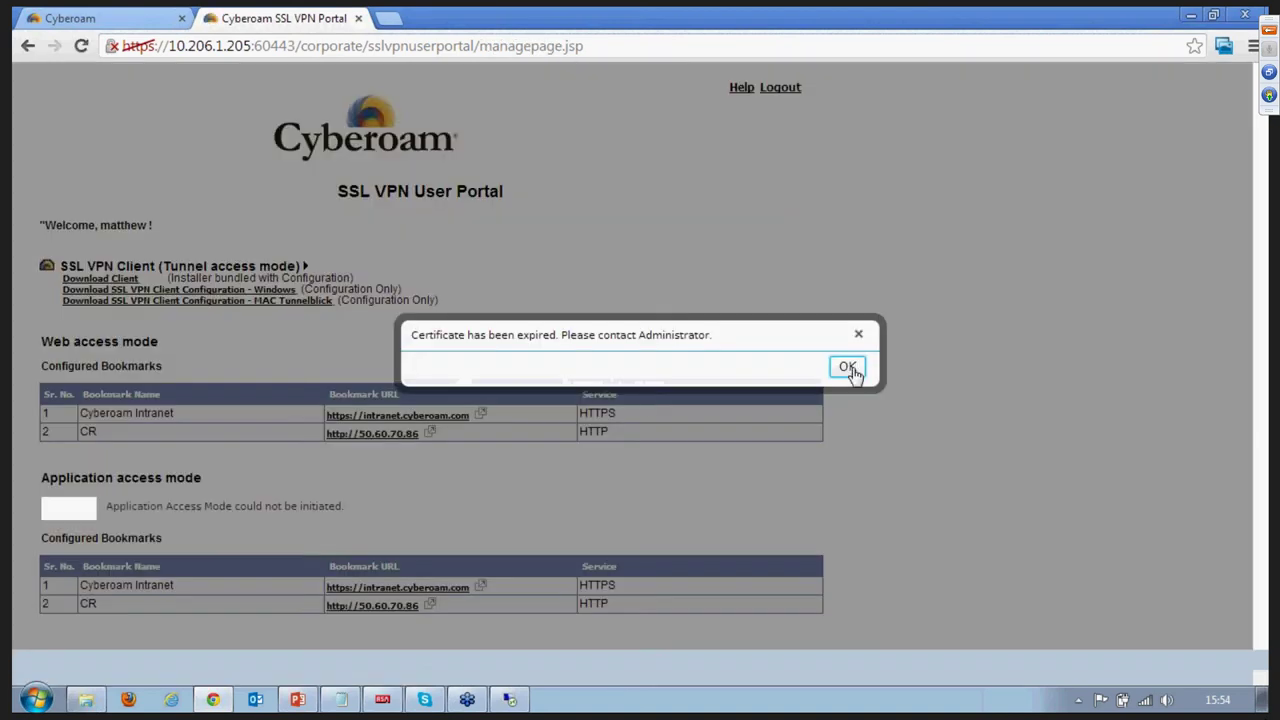
left_click(850, 367)
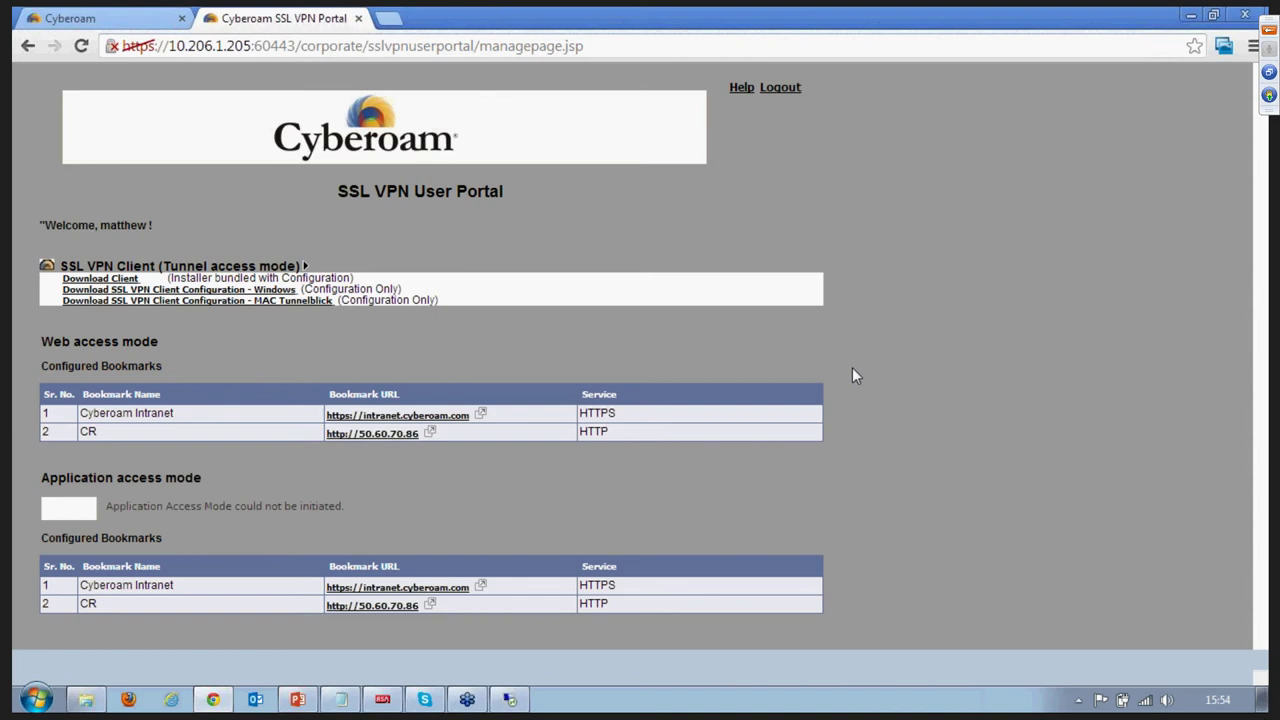
- Log out of the SSL VPN User Portal, leaving the empty login form
left_click(781, 88)
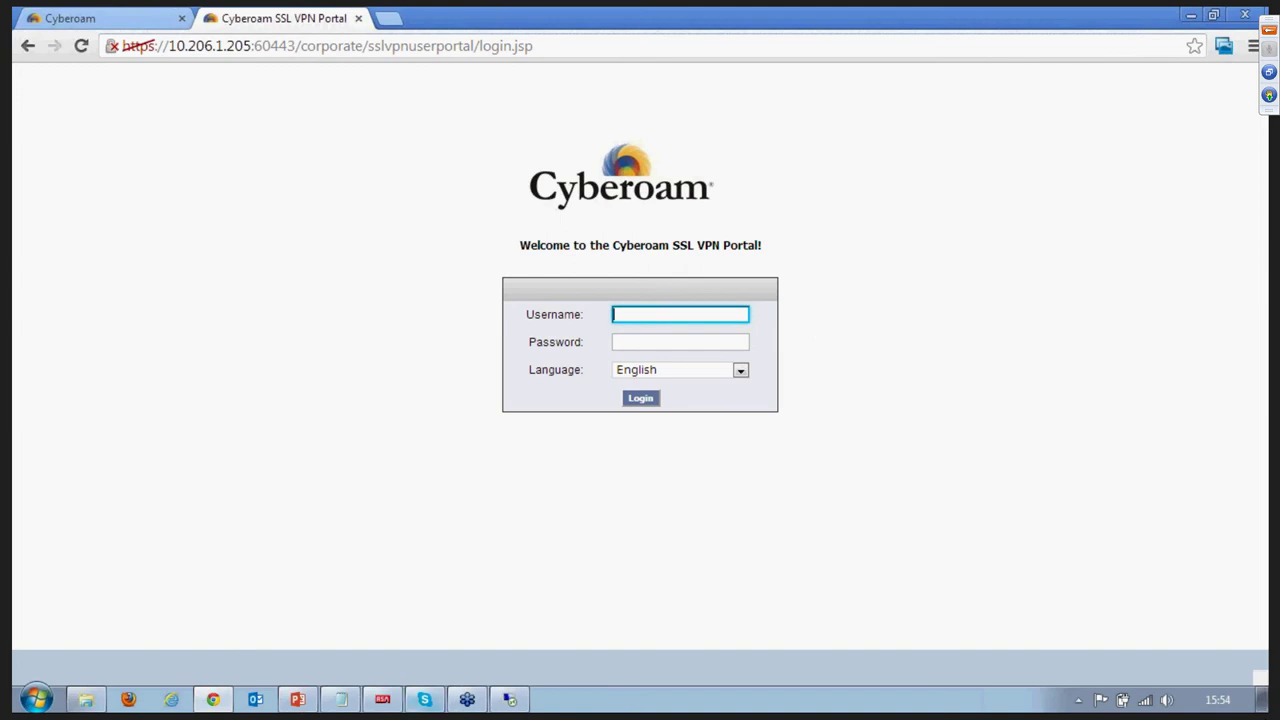
left_click(468, 701)
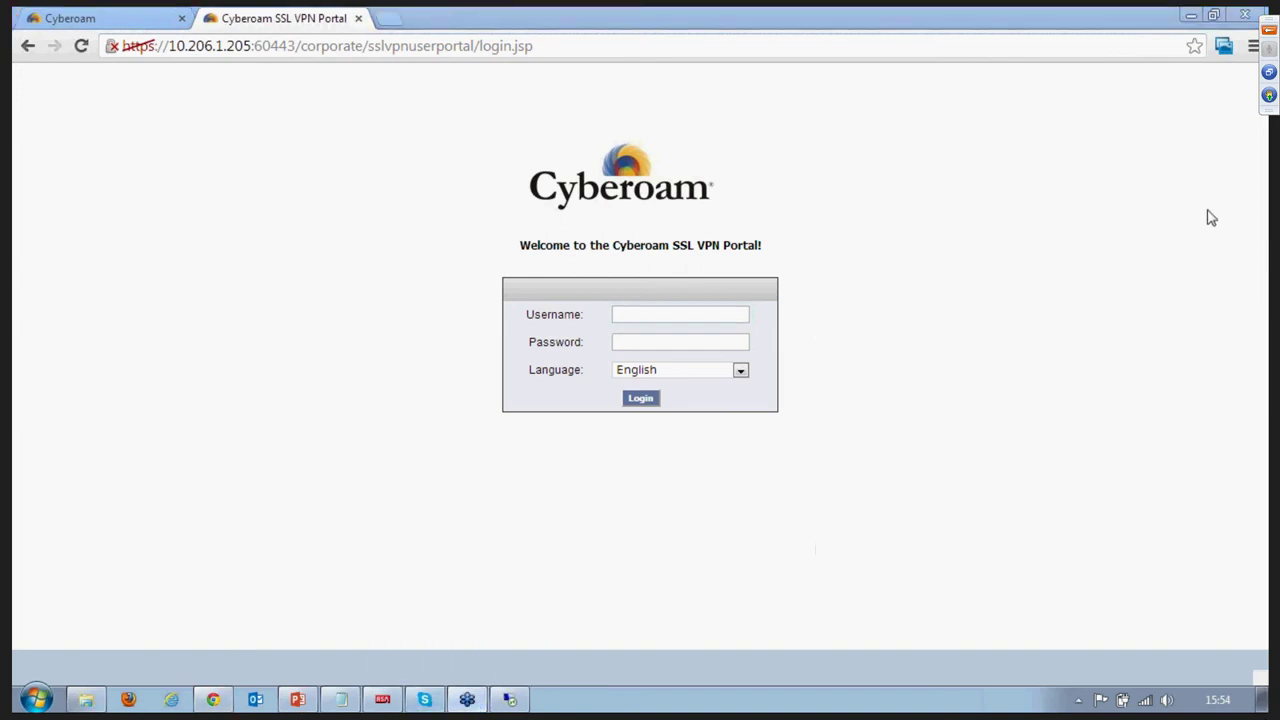